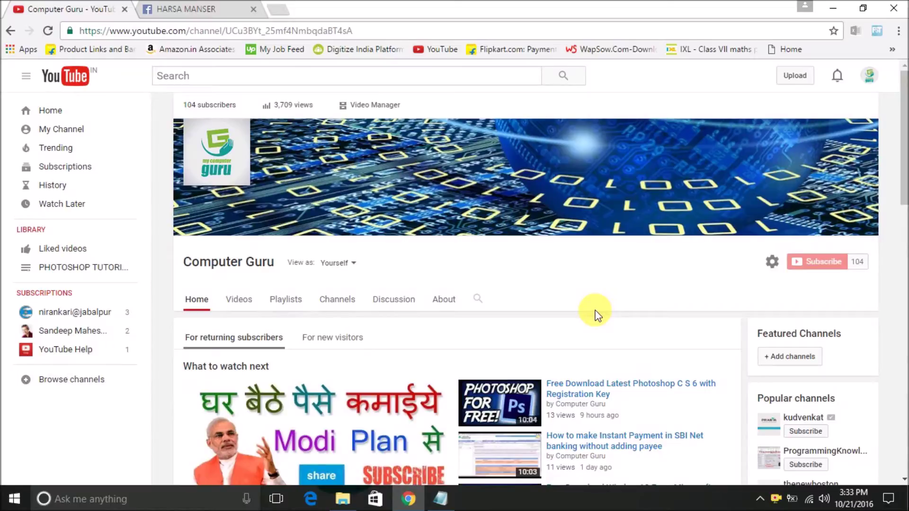
Scroll through the YouTube channel page and show its uploaded videos.
scroll(597, 309, down, 3)
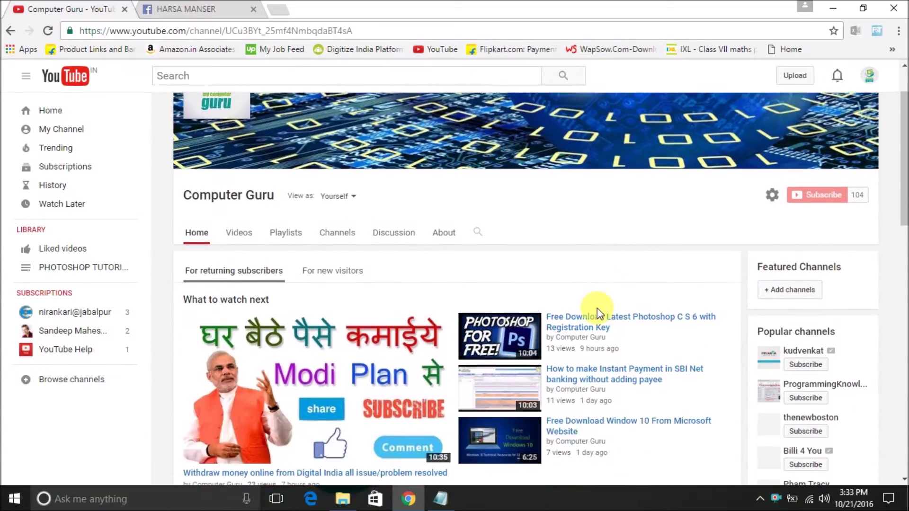
scroll(631, 422, down, 3)
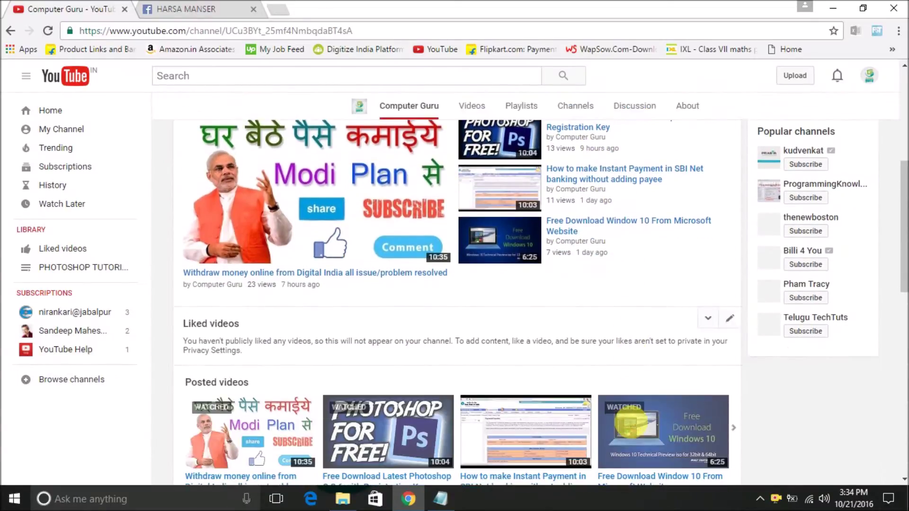
scroll(631, 422, down, 4)
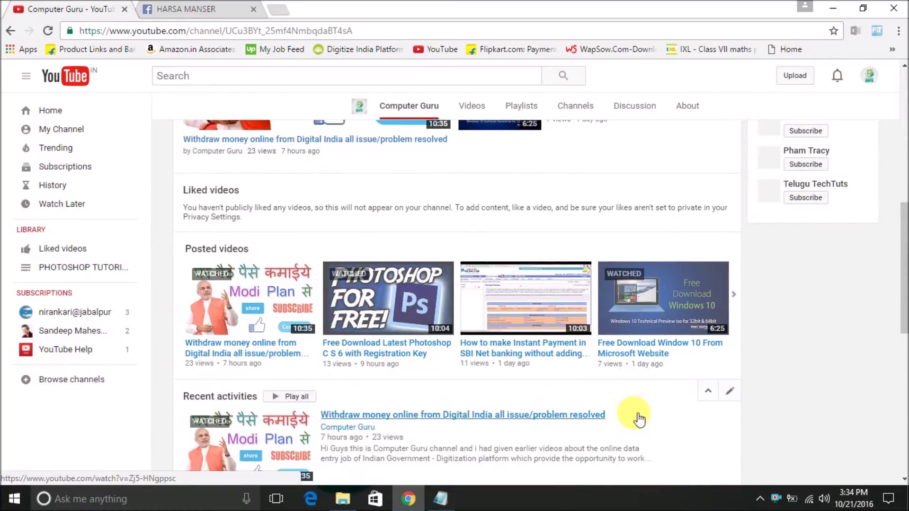
scroll(634, 417, up, 6)
scroll(635, 414, up, 2)
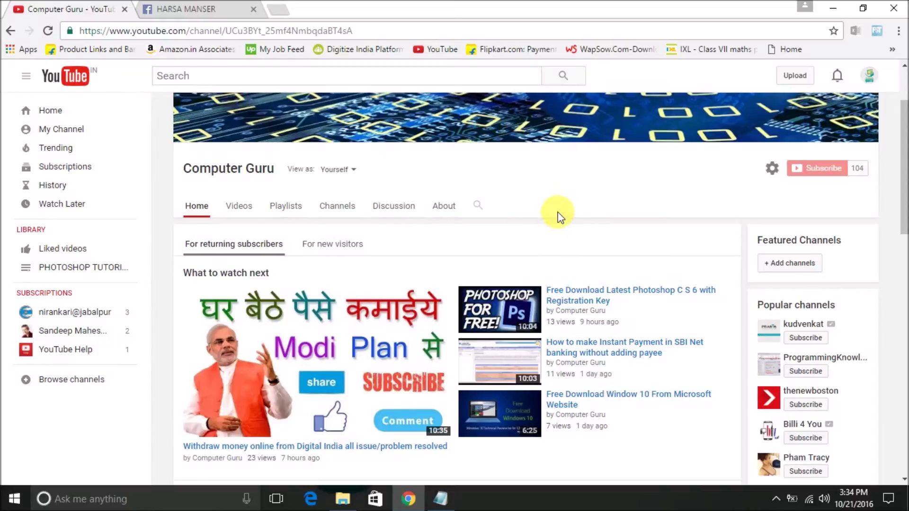
scroll(585, 224, down, 3)
scroll(635, 337, down, 2)
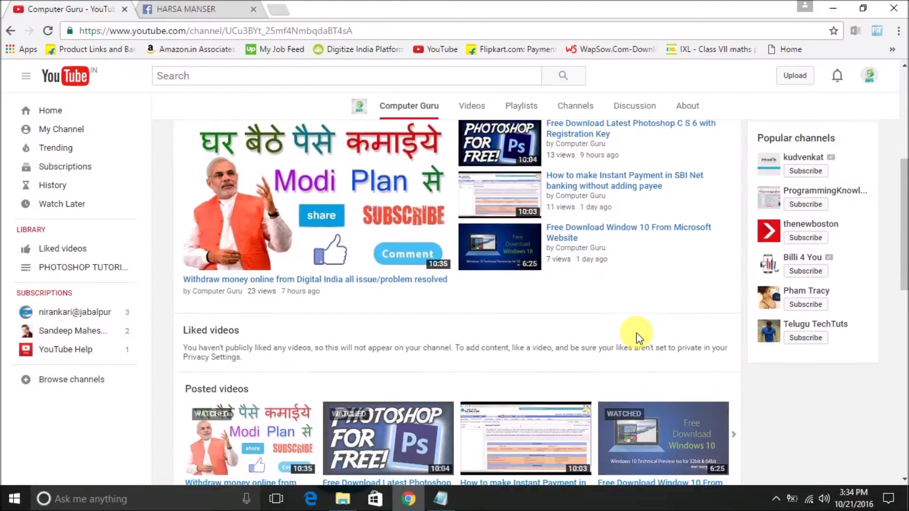
scroll(636, 333, up, 5)
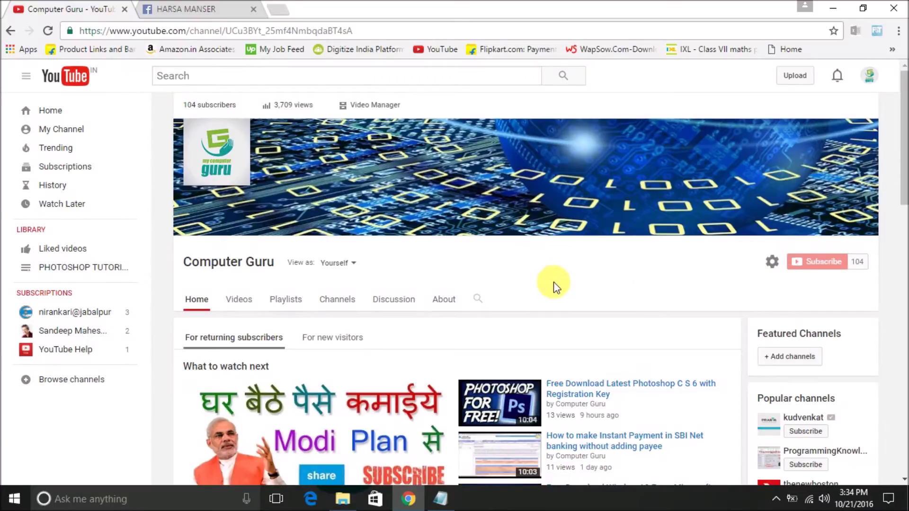
scroll(497, 282, down, 3)
click(239, 164)
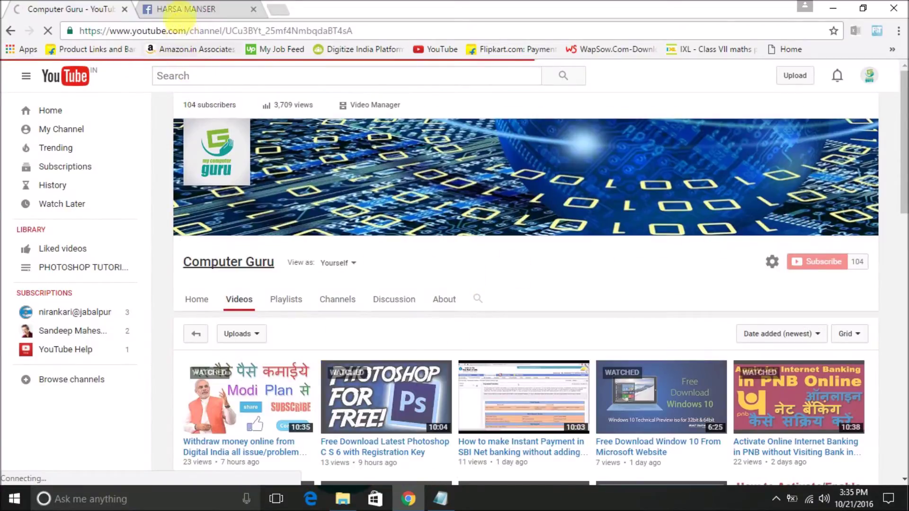
Switch to the HARSA MANSER Facebook group's discussion page in the other tab.
click(208, 9)
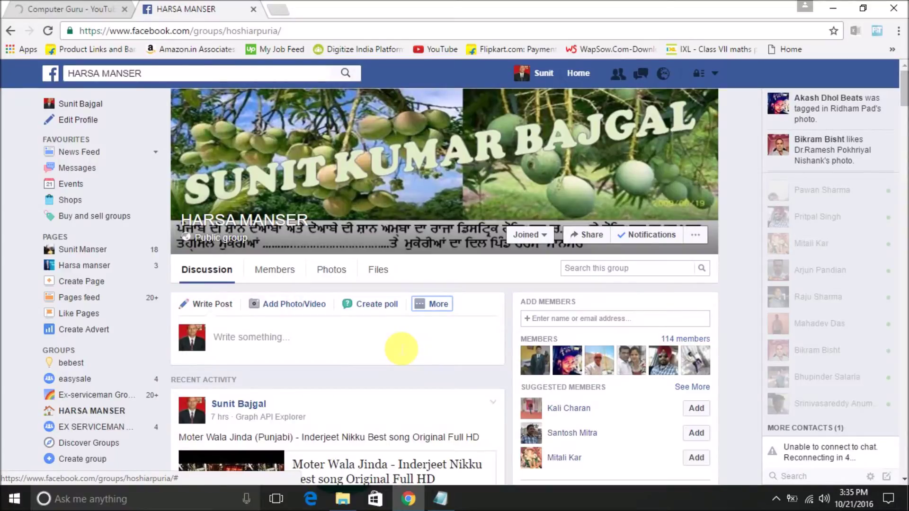
click(90, 31)
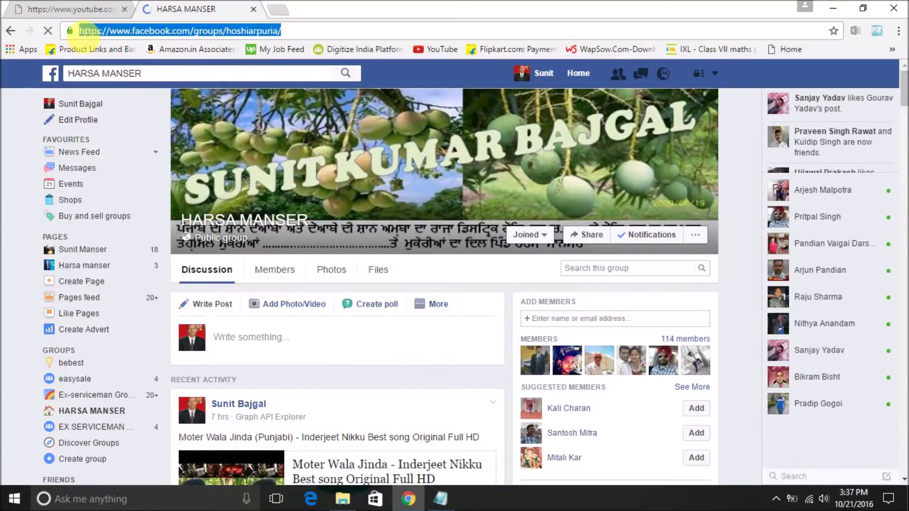
click(298, 31)
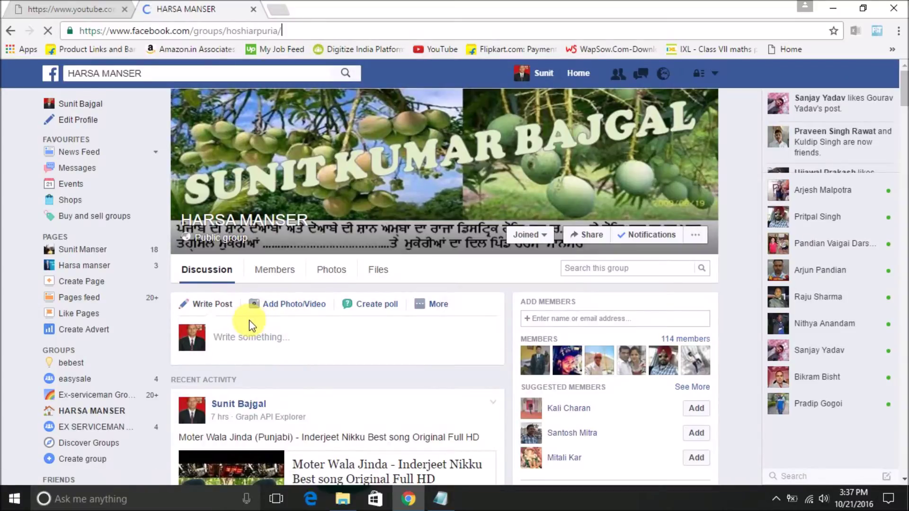
click(438, 304)
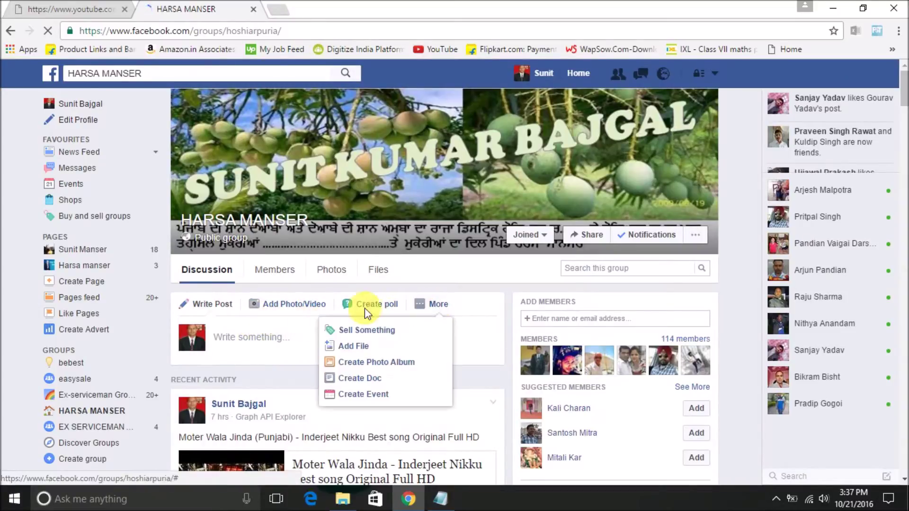
Scroll the group's Files list and download asli harddisk recovered.zip.
click(384, 281)
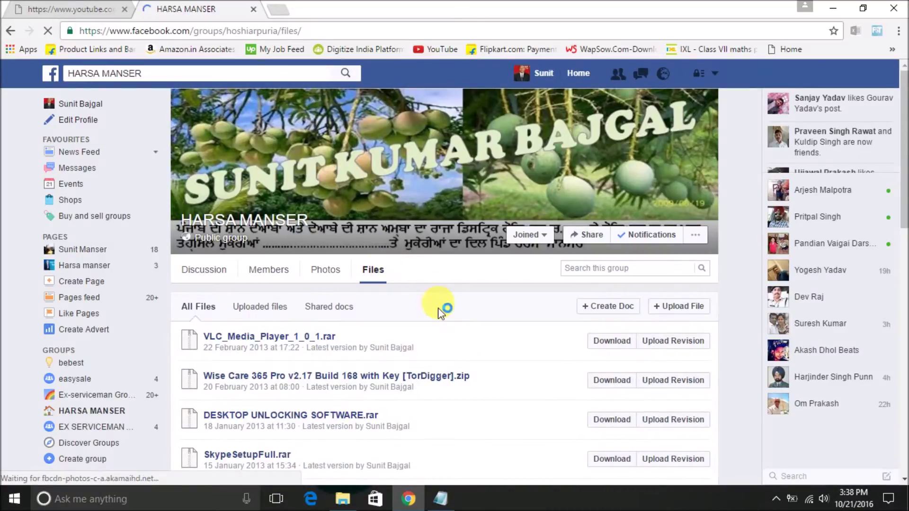
scroll(466, 311, down, 3)
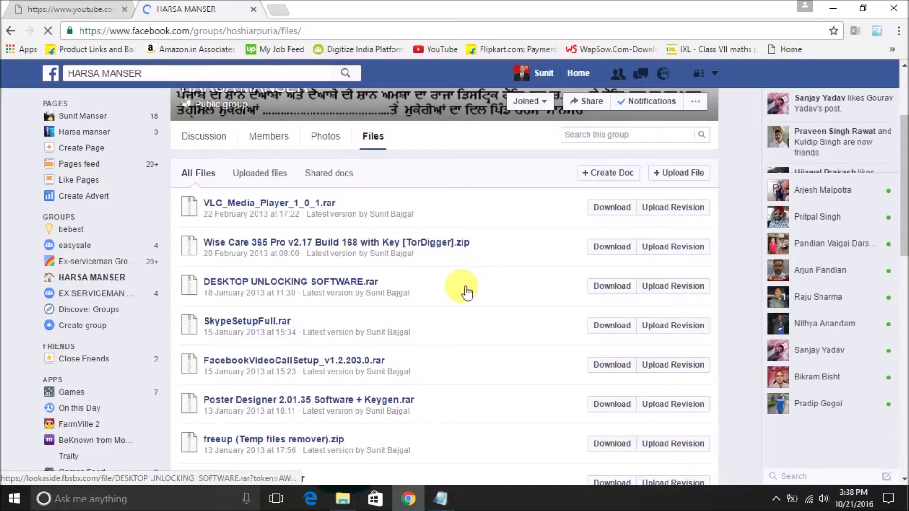
scroll(464, 297, down, 2)
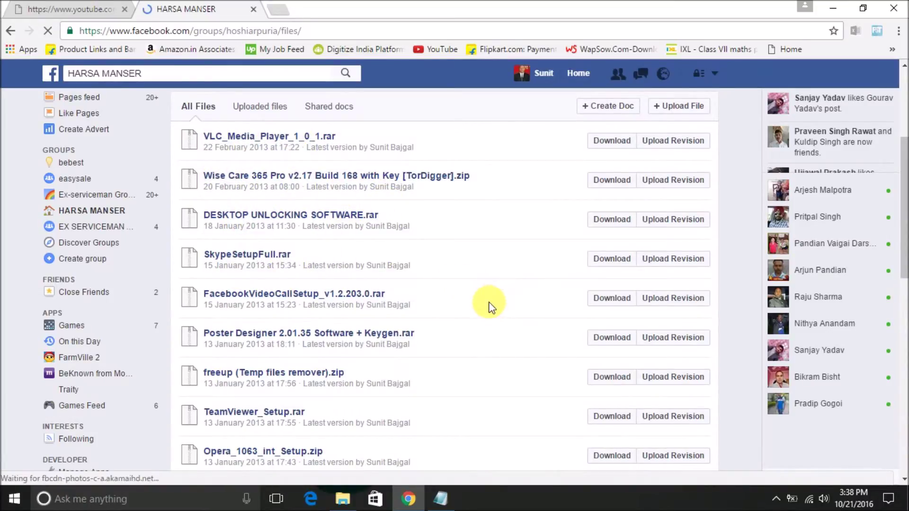
scroll(490, 303, down, 3)
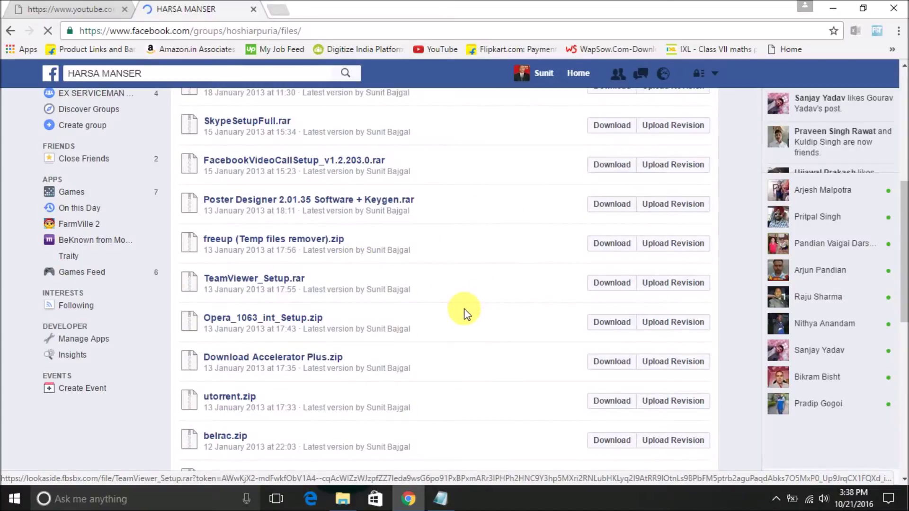
scroll(463, 313, down, 3)
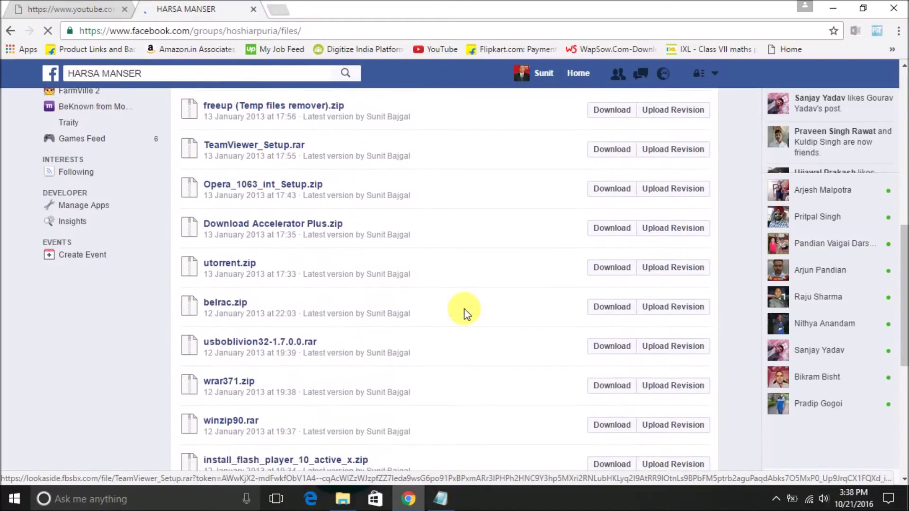
scroll(464, 313, down, 2)
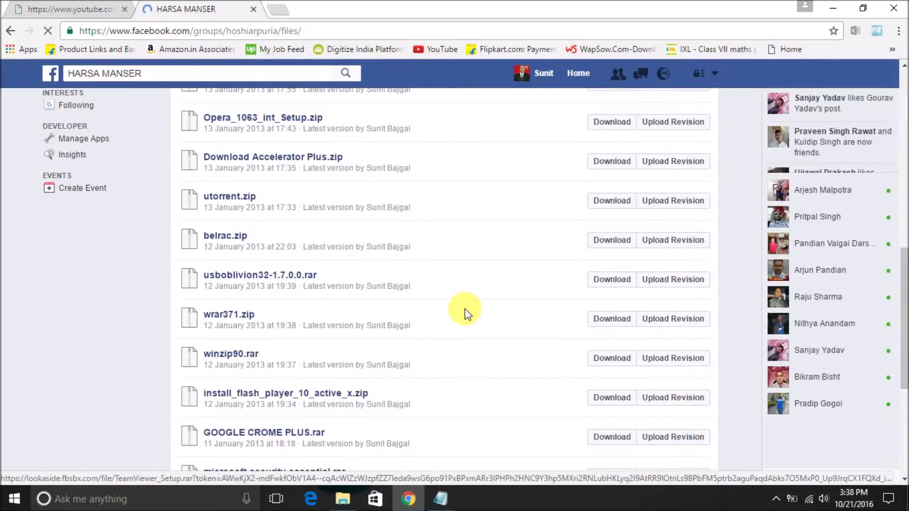
scroll(464, 312, down, 4)
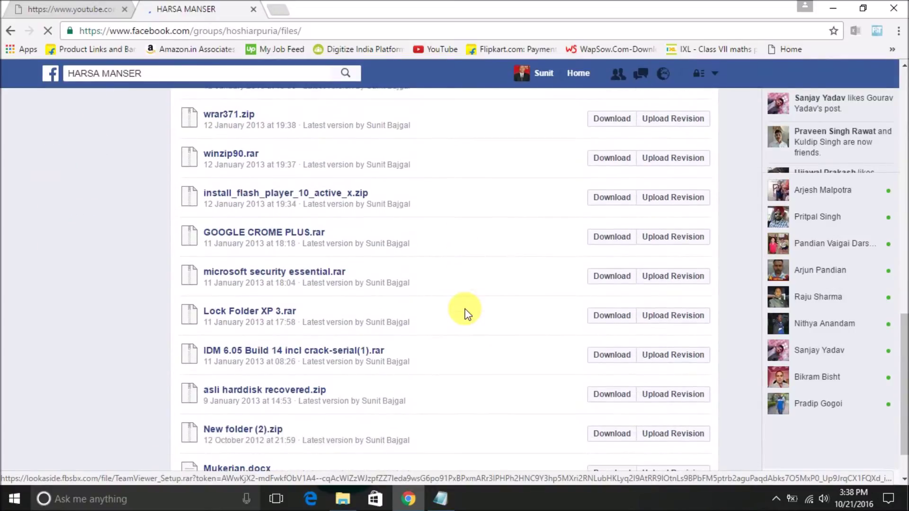
scroll(465, 313, down, 1)
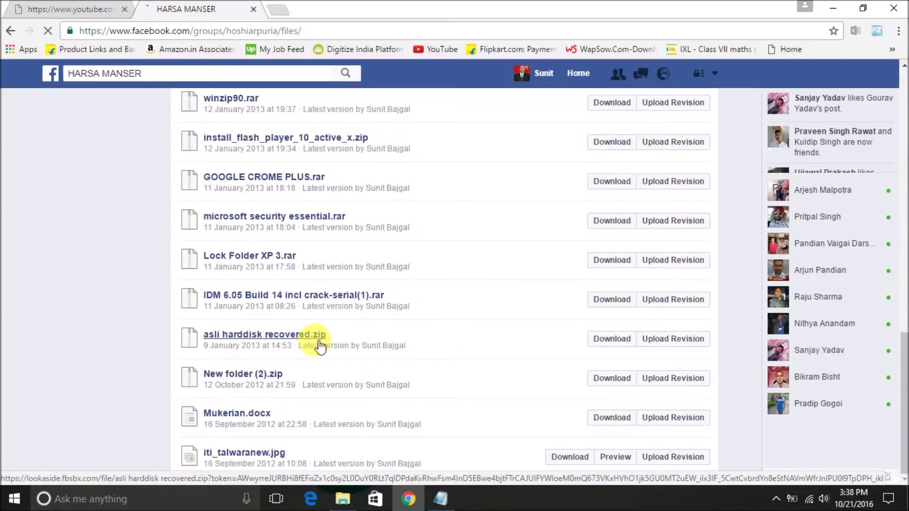
click(610, 343)
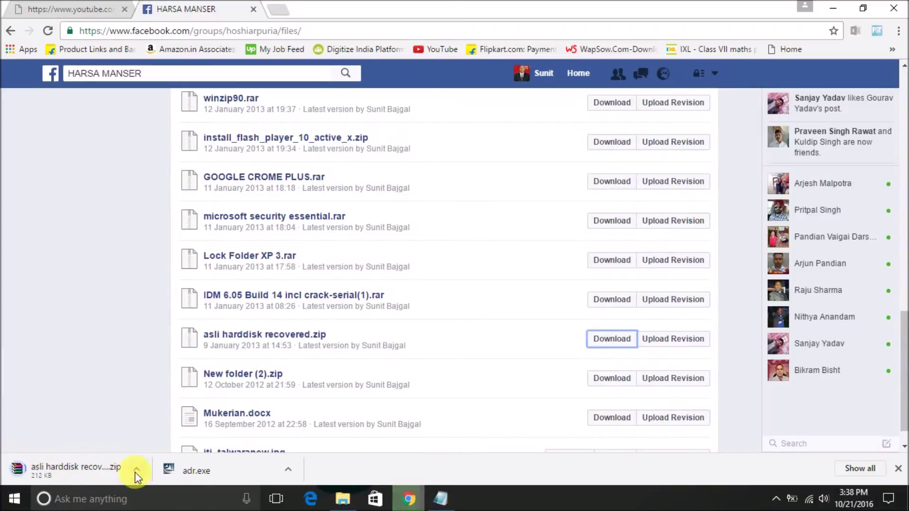
Show Chrome's Downloads page until asli harddisk recovered.zip completes, then return to the Facebook tab.
key(ctrl+j)
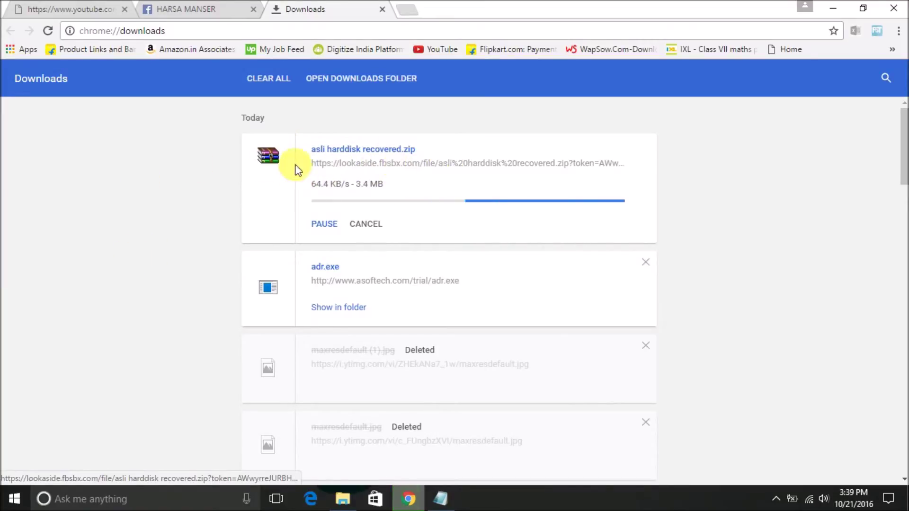
click(192, 10)
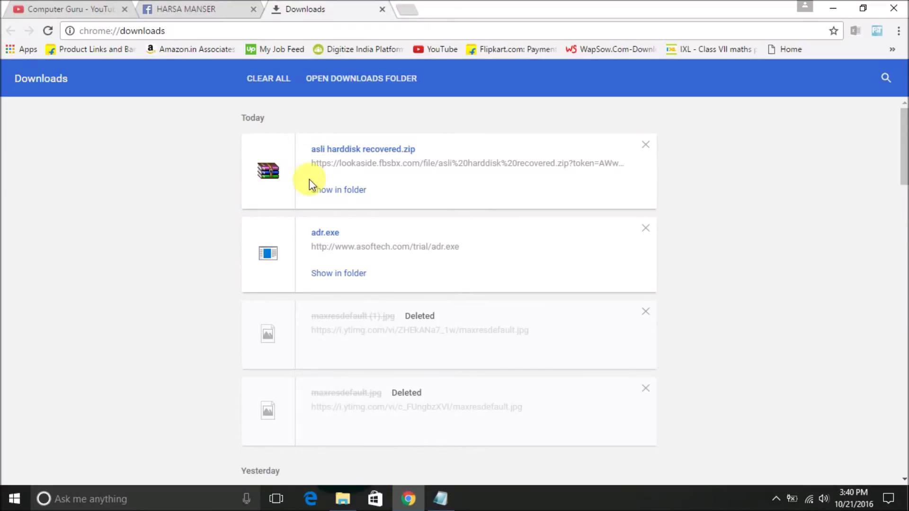
Show the downloaded zip in its Downloads folder and copy the asli harddisk recovered archive.
click(339, 191)
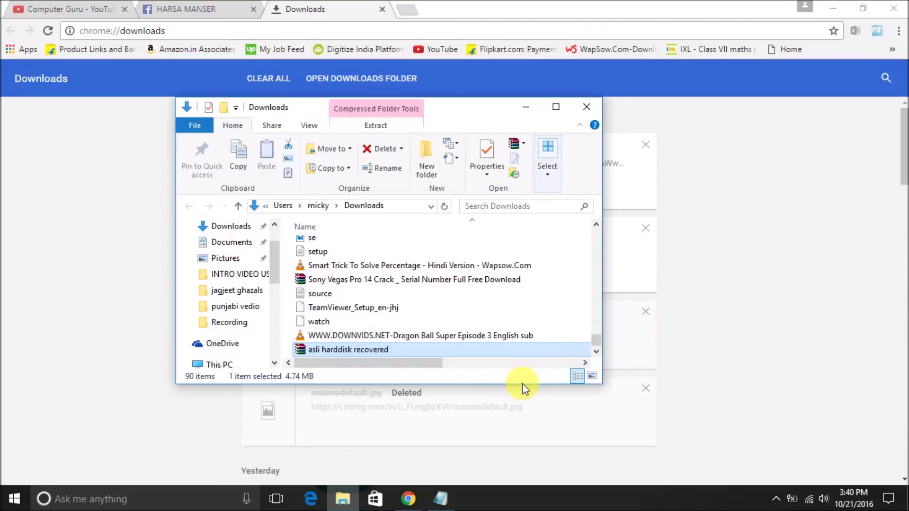
drag(523, 391, 497, 463)
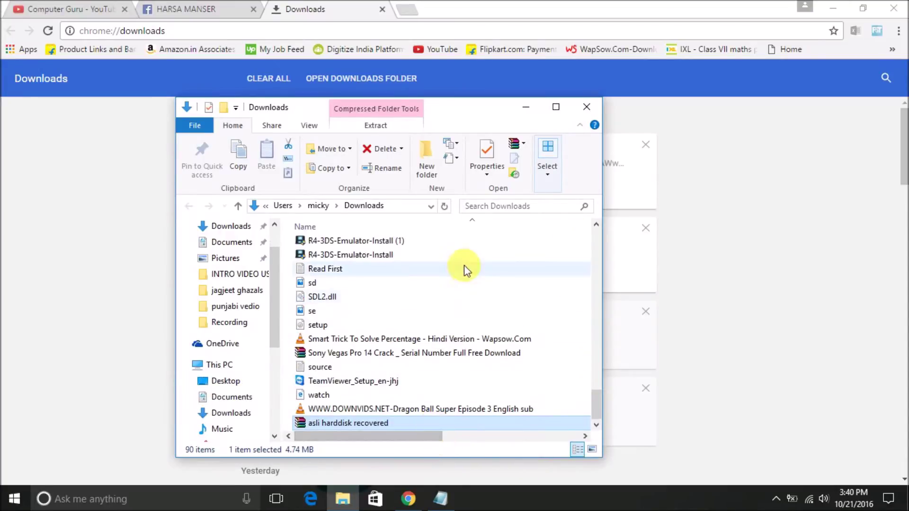
click(557, 108)
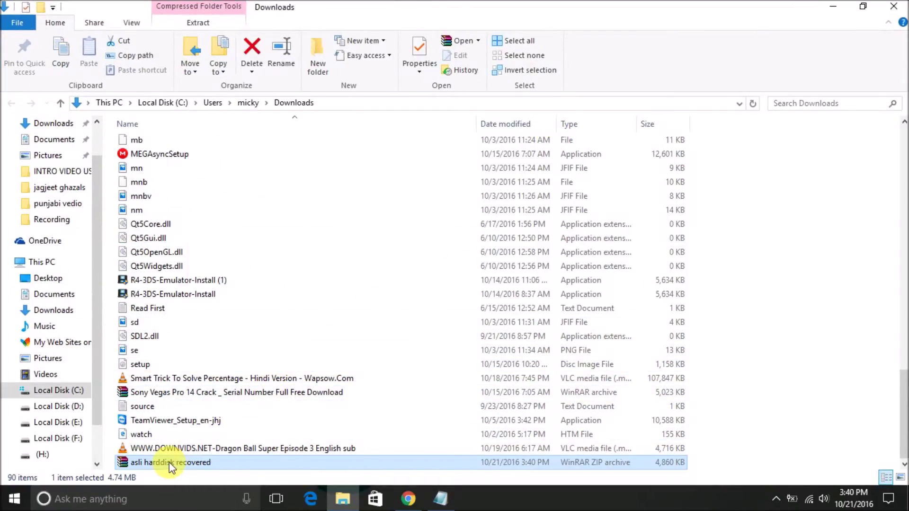
right_click(169, 462)
click(200, 384)
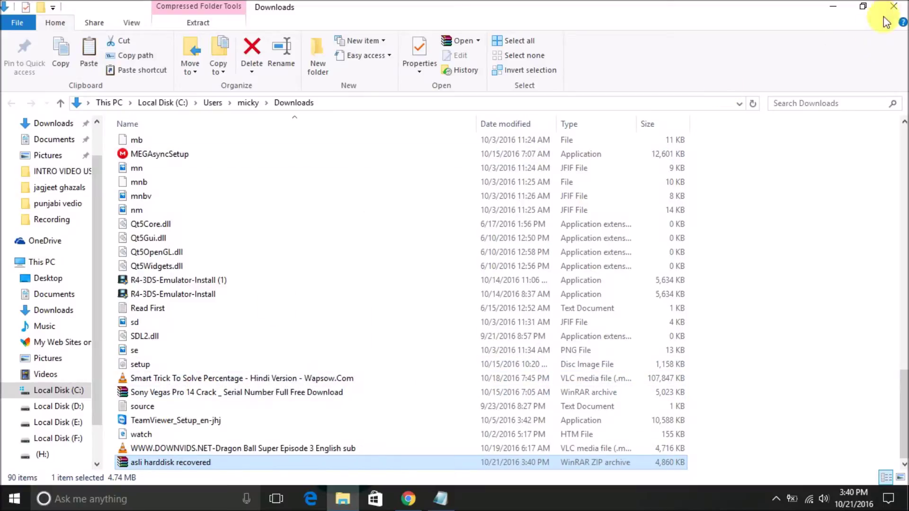
click(894, 6)
click(832, 8)
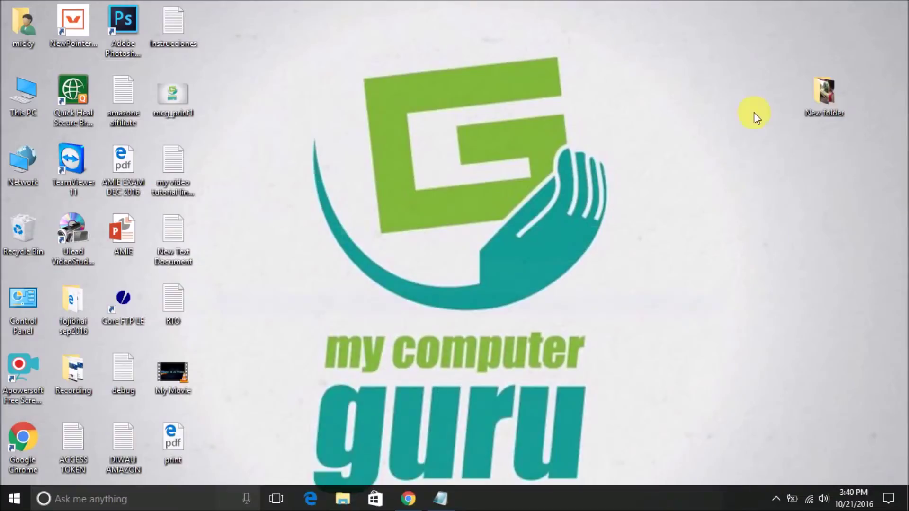
Paste the archive onto the desktop and extract it there with Extract Here.
right_click(451, 115)
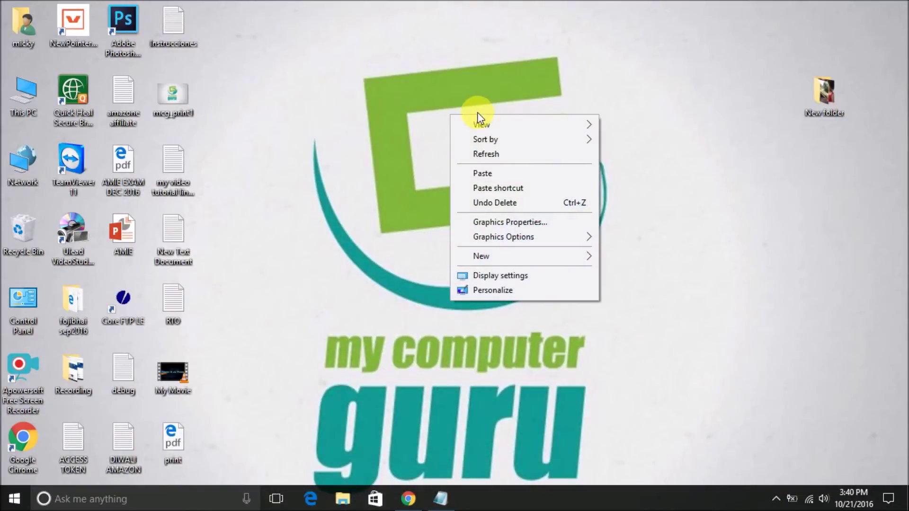
click(492, 173)
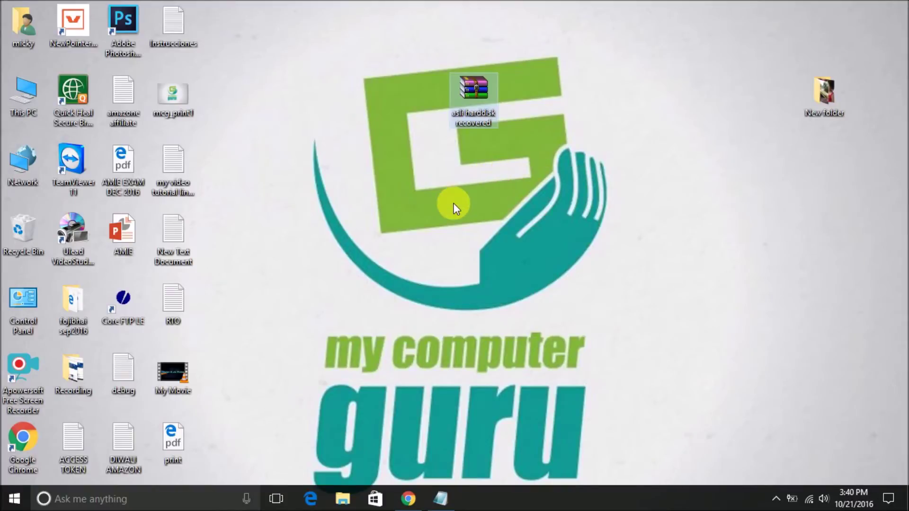
right_click(478, 98)
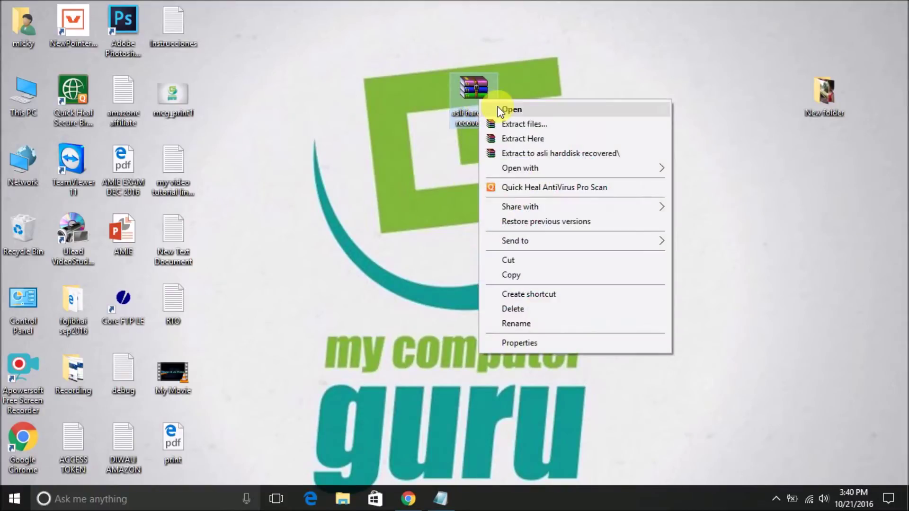
click(516, 137)
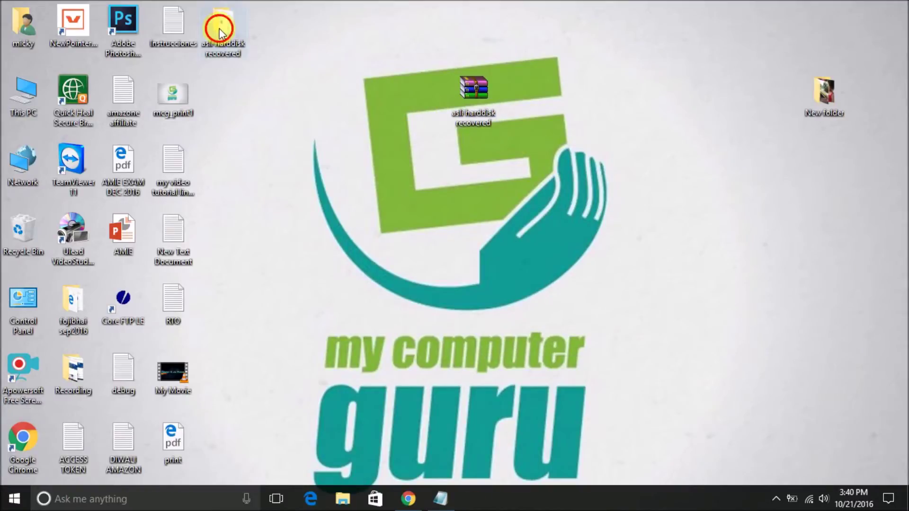
drag(220, 19, 278, 82)
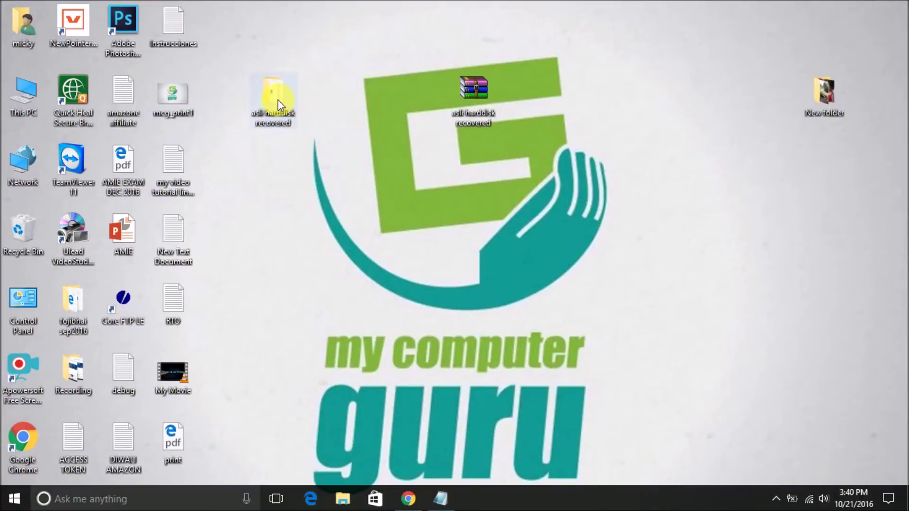
Open the asli harddisk recovered folder and run RecoverMyFiles-Setup as administrator.
double_click(278, 100)
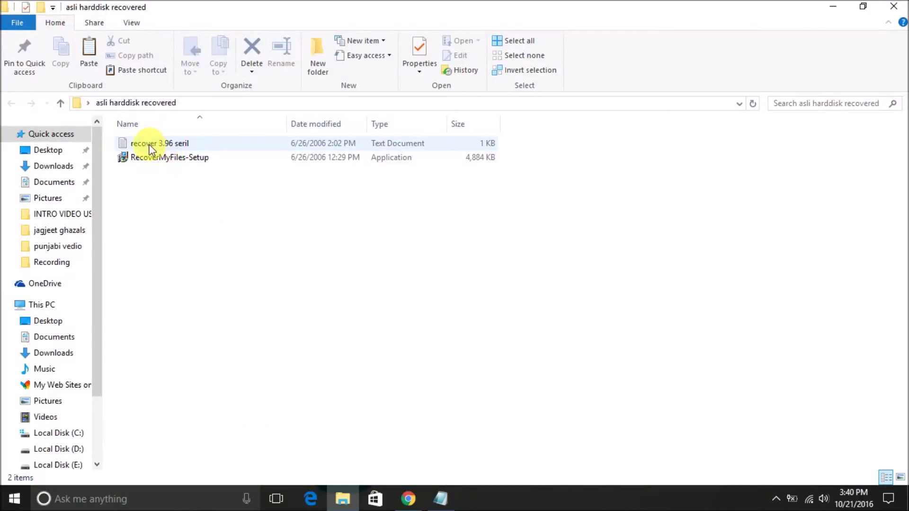
click(169, 157)
right_click(169, 157)
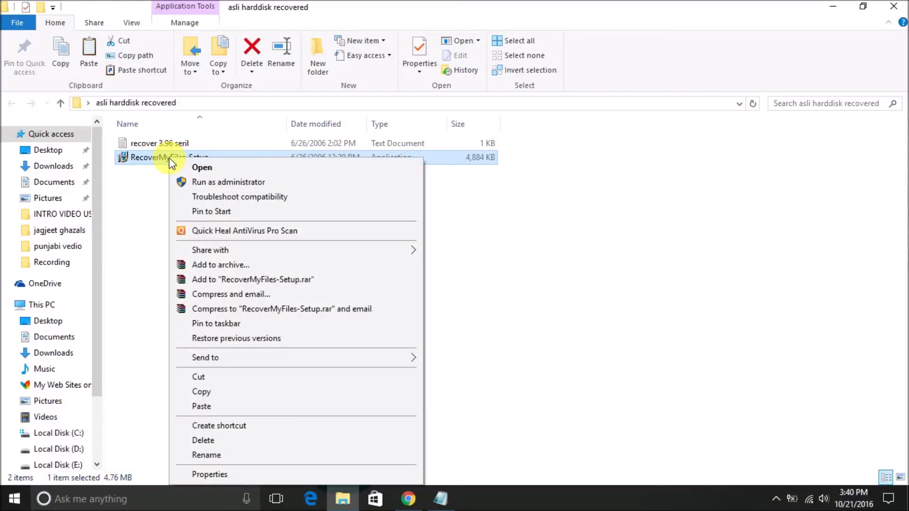
click(206, 181)
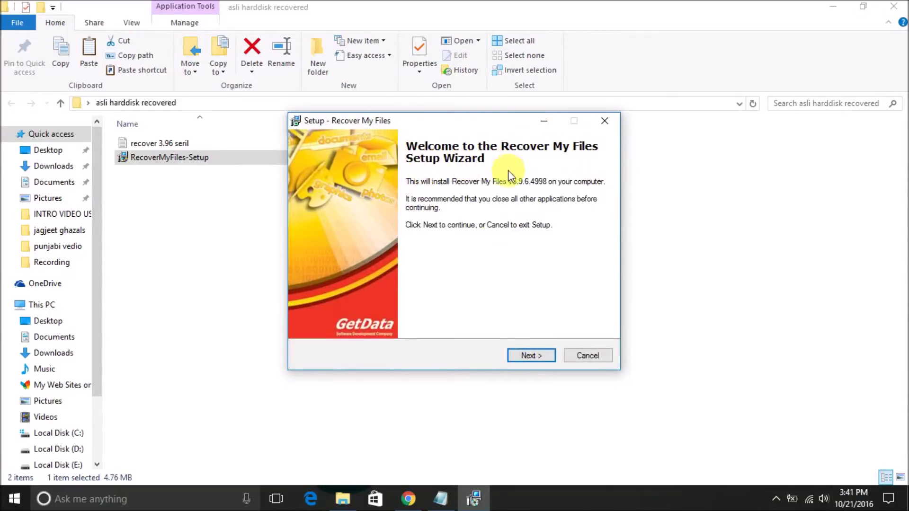
Accept the licence and install to C:\Program Files\GetData\Recover My Files, keeping the default shortcuts and desktop icon.
click(539, 356)
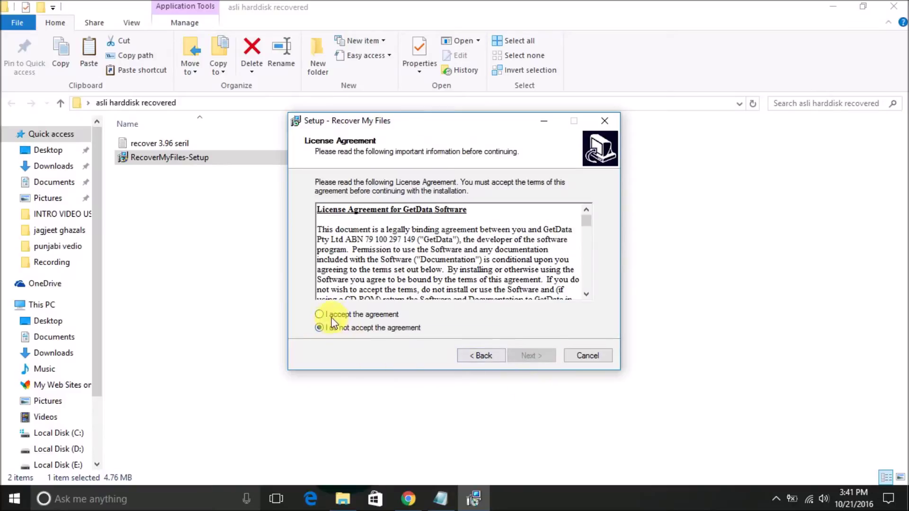
click(337, 314)
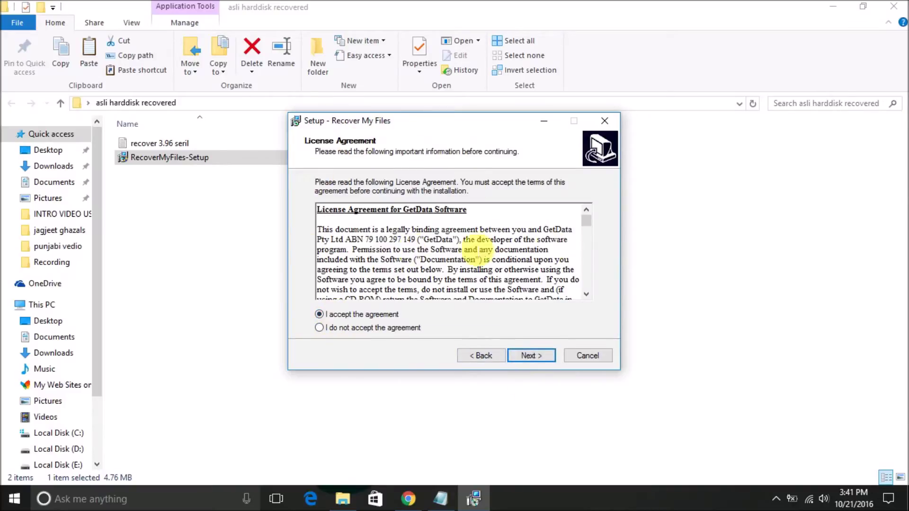
drag(586, 227, 585, 287)
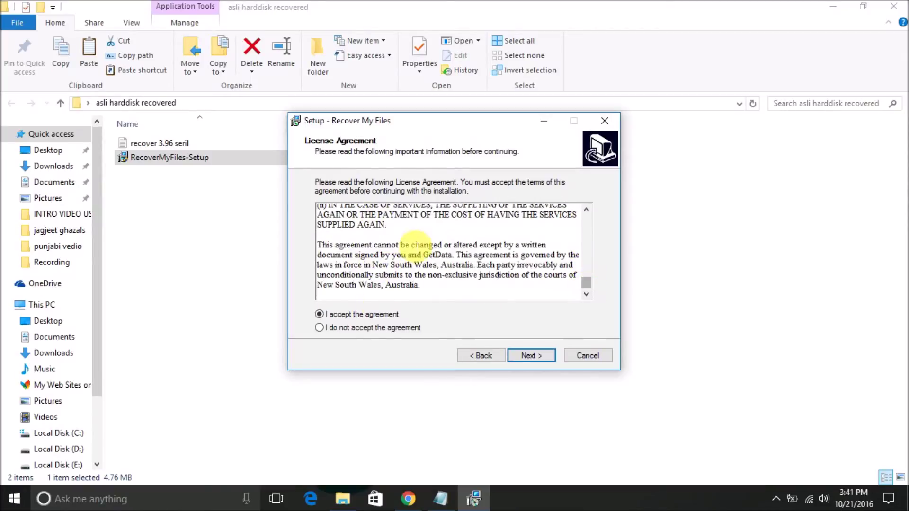
click(534, 356)
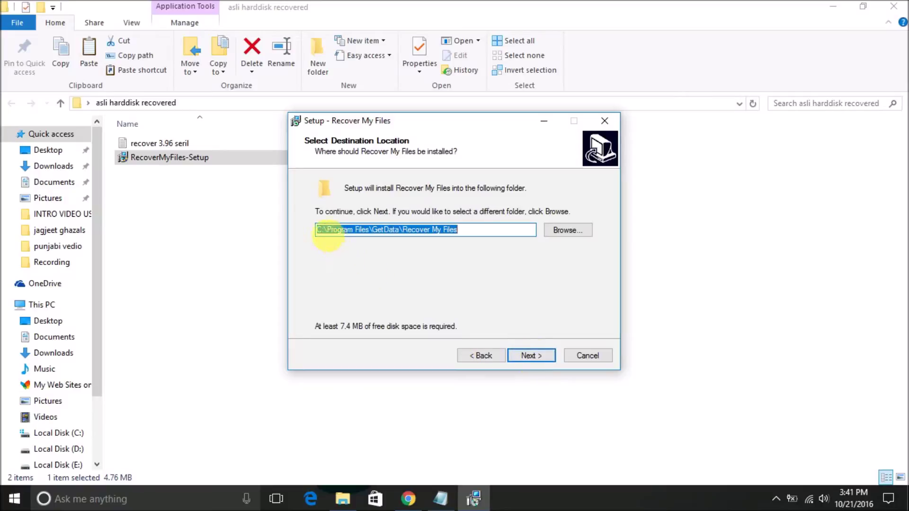
click(499, 230)
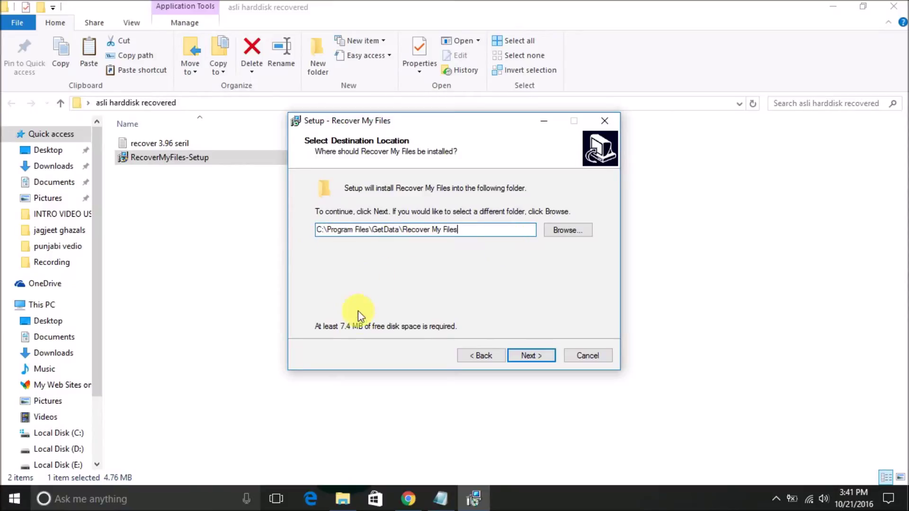
click(538, 355)
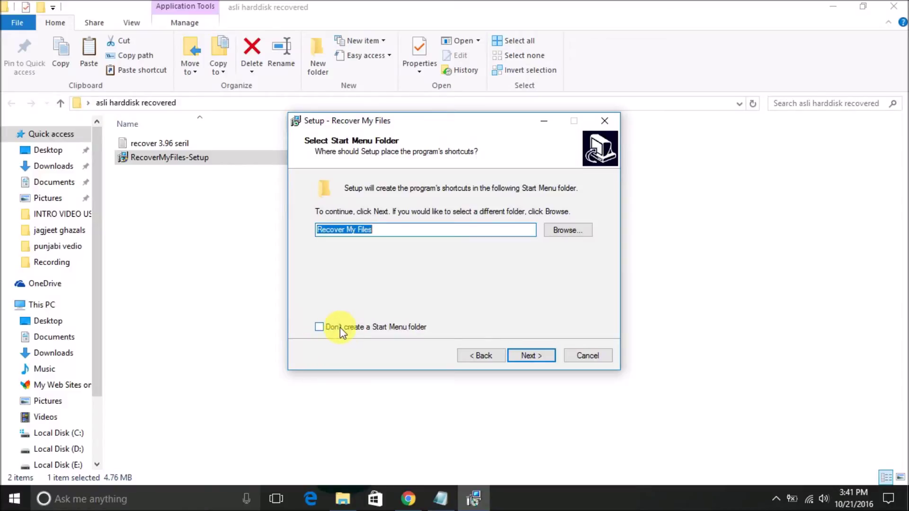
click(521, 356)
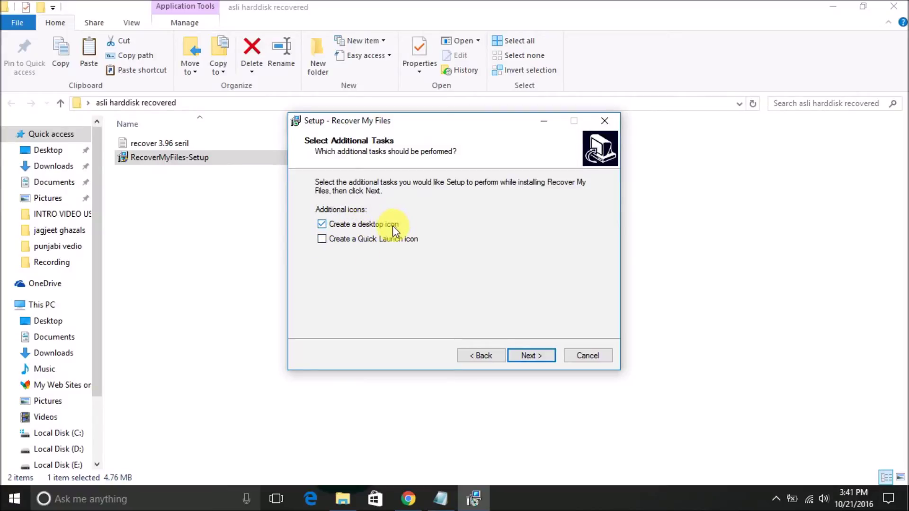
click(528, 358)
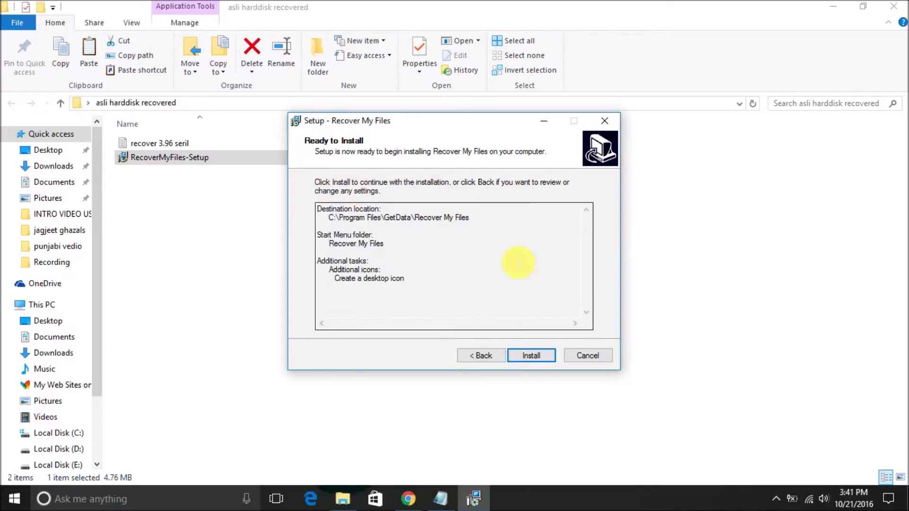
click(545, 362)
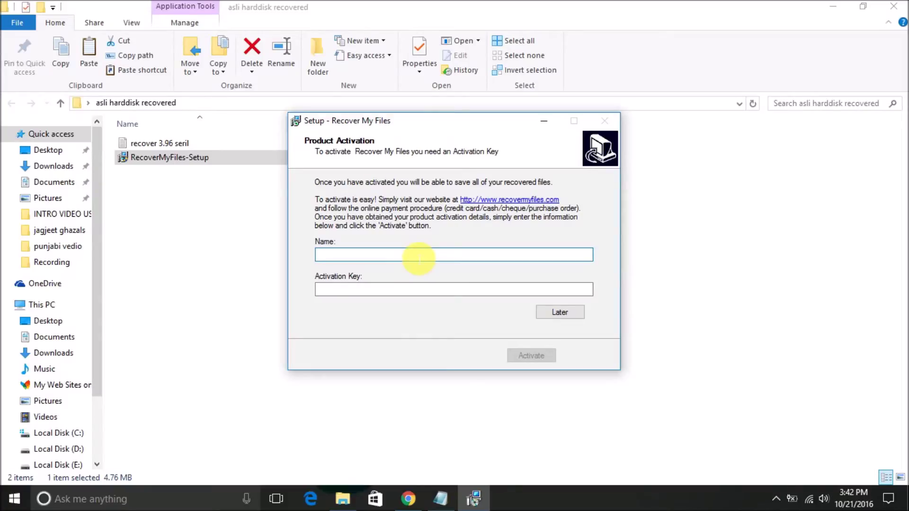
Open the recover 3.96 seril text file and place it beside the activation dialog.
click(151, 143)
double_click(154, 148)
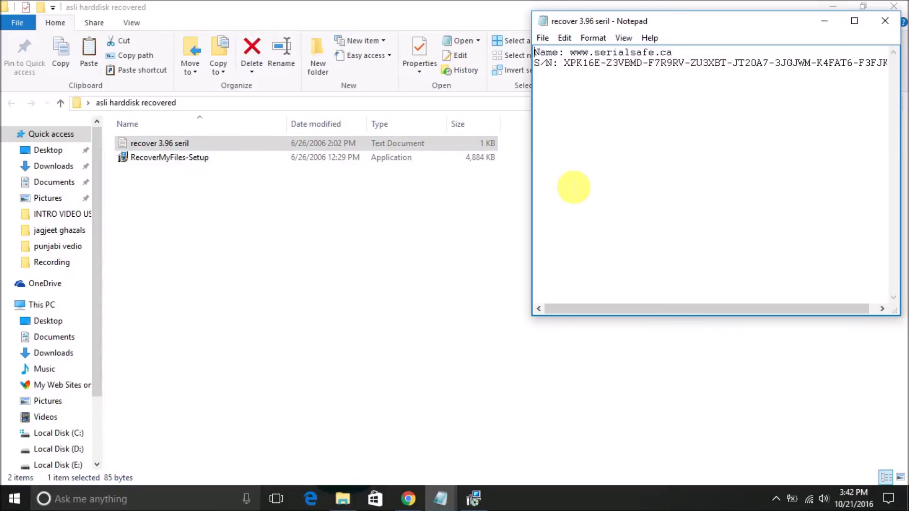
drag(714, 25, 674, 134)
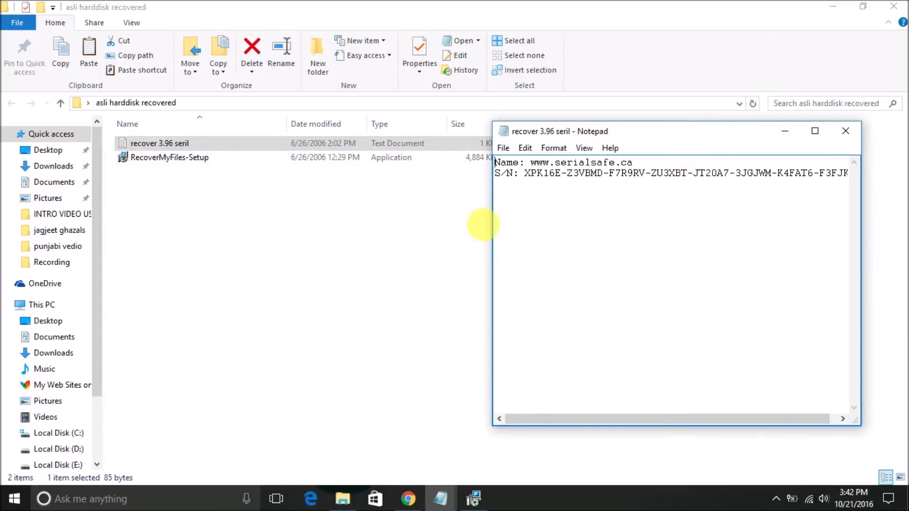
drag(494, 221, 319, 227)
drag(470, 137, 489, 191)
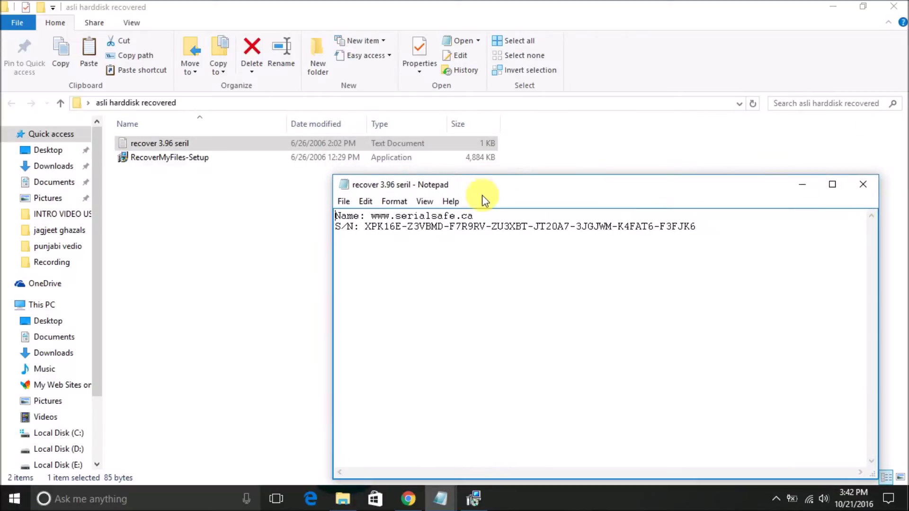
click(474, 498)
drag(486, 125, 226, 41)
drag(486, 190, 533, 180)
Copy the registration name from the notes into the activation Name field.
drag(419, 207, 523, 215)
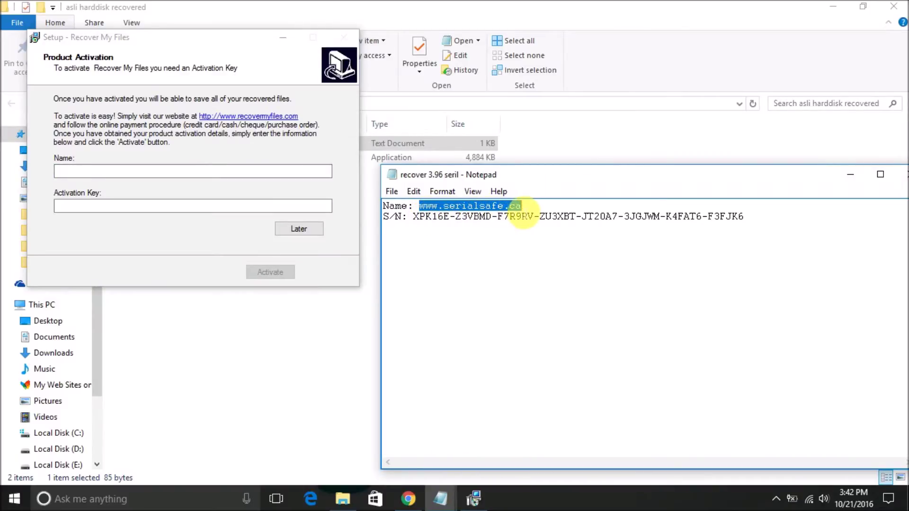
right_click(519, 208)
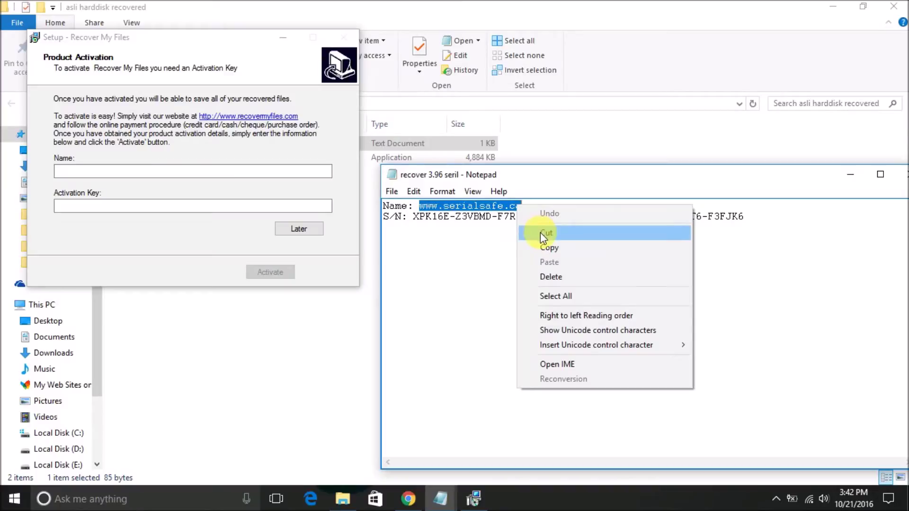
click(542, 247)
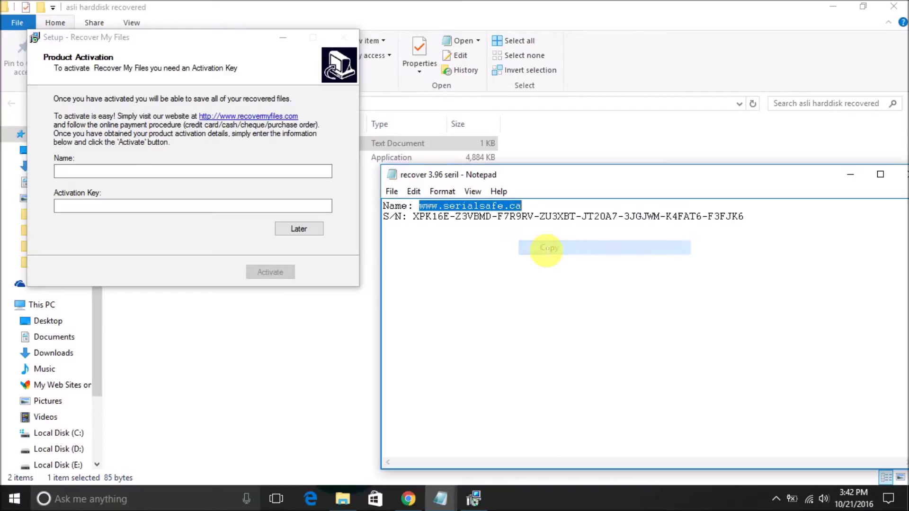
click(117, 172)
key(ctrl+v)
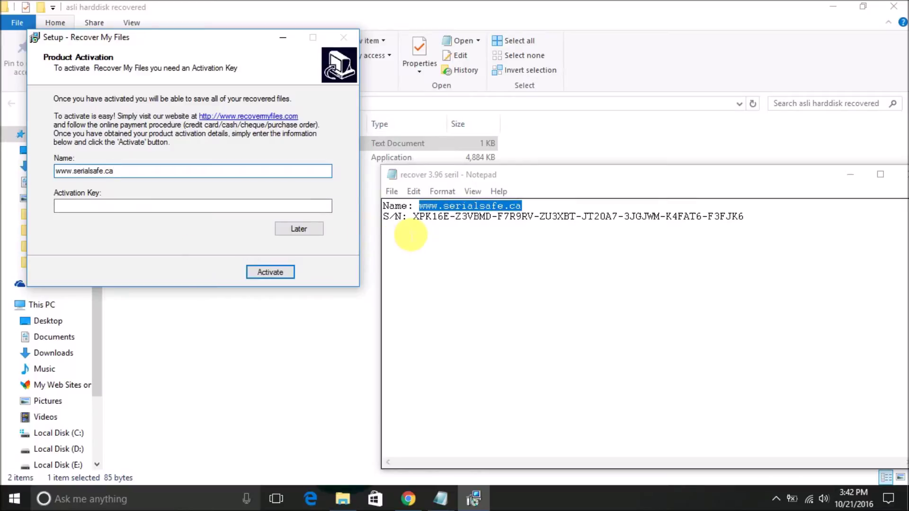
Paste the activation key from the notes into the Activation Key field and activate.
drag(413, 216, 754, 225)
right_click(753, 225)
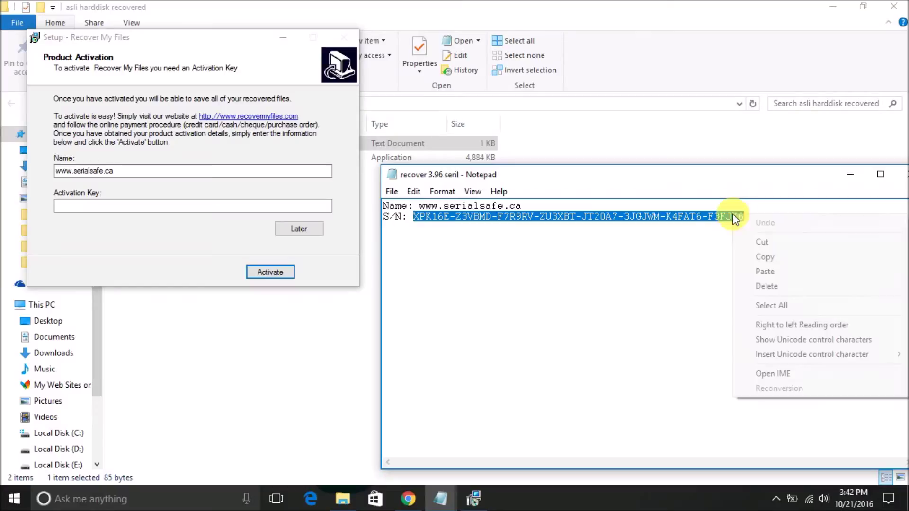
click(758, 259)
click(119, 207)
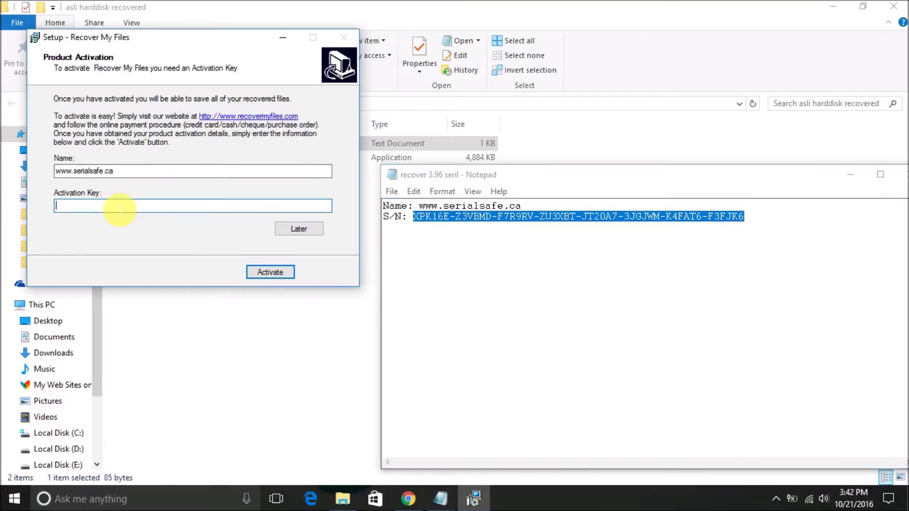
right_click(119, 208)
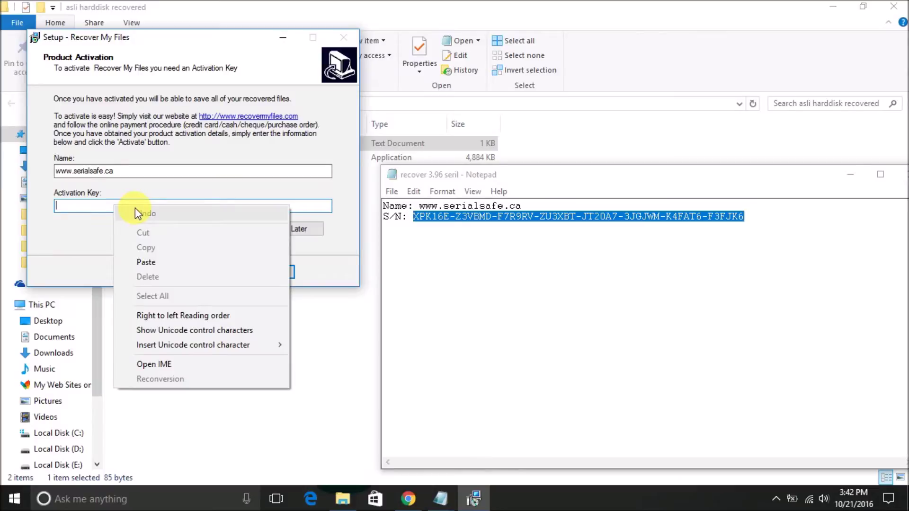
click(140, 263)
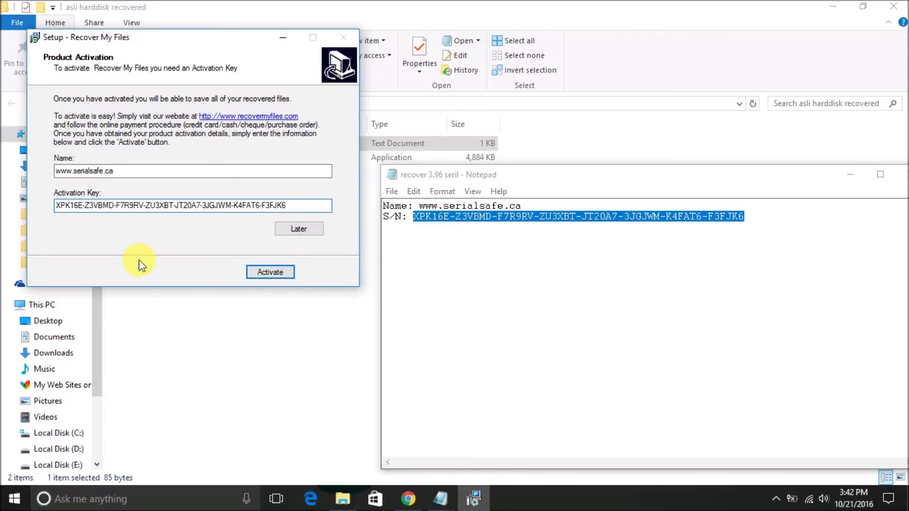
click(142, 171)
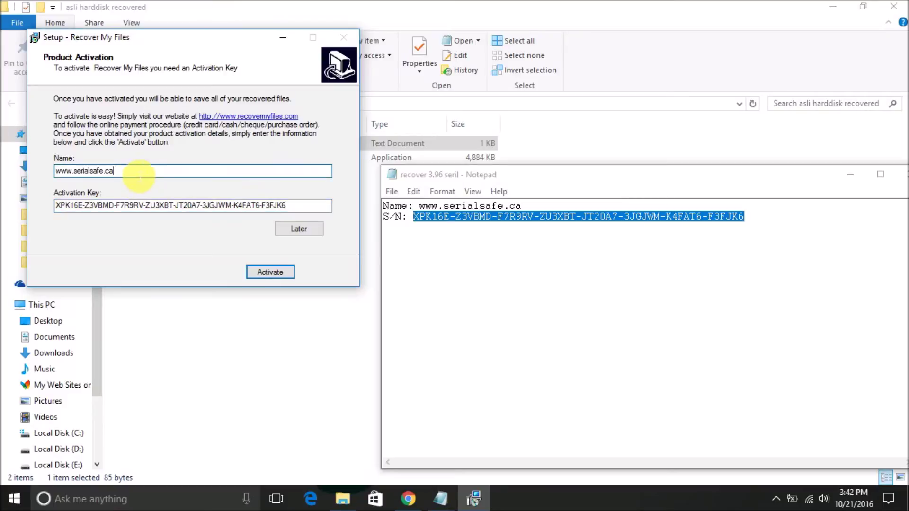
click(266, 273)
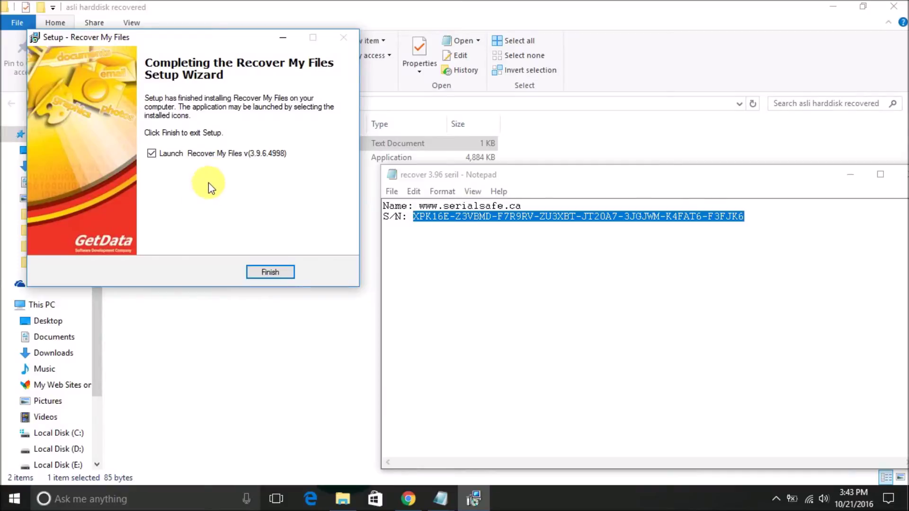
Finish the setup, then close the Notepad serial file and the Explorer window.
click(281, 272)
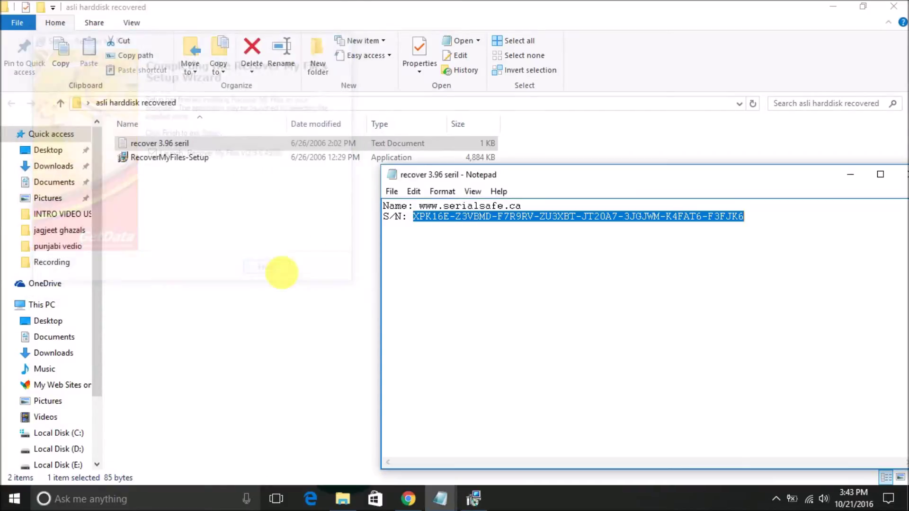
drag(670, 179, 516, 144)
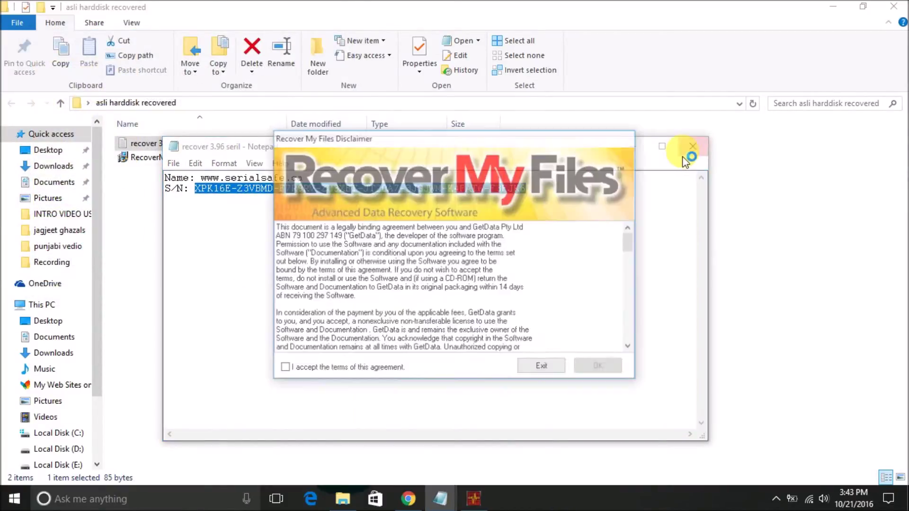
click(689, 151)
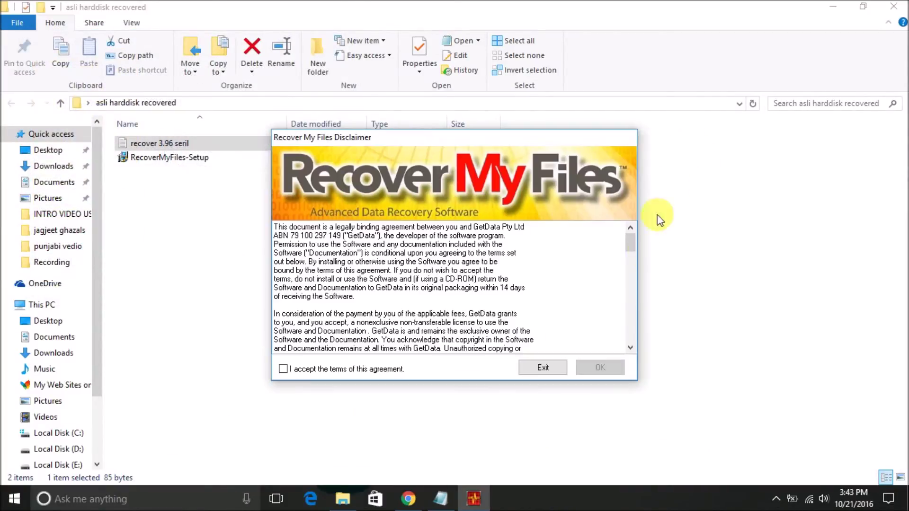
click(897, 8)
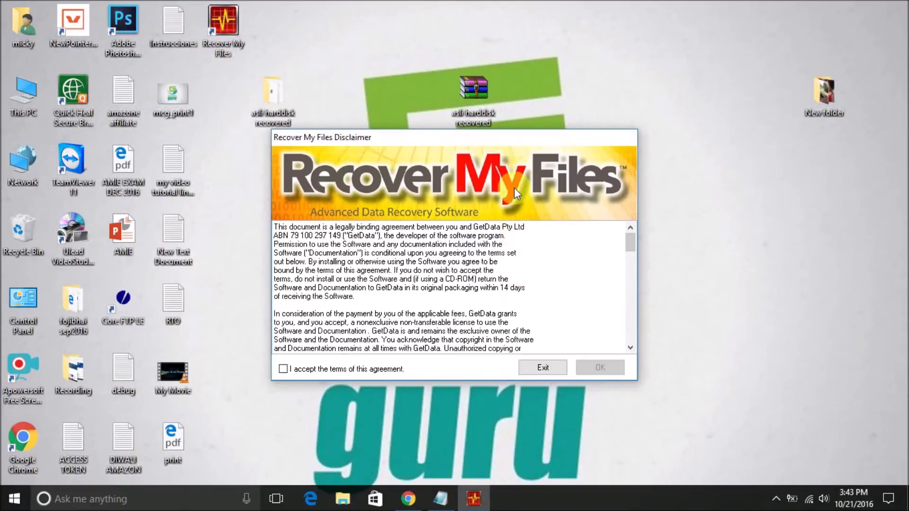
Accept the licence agreement terms and confirm to start Recover My Files.
drag(511, 142, 528, 86)
click(301, 313)
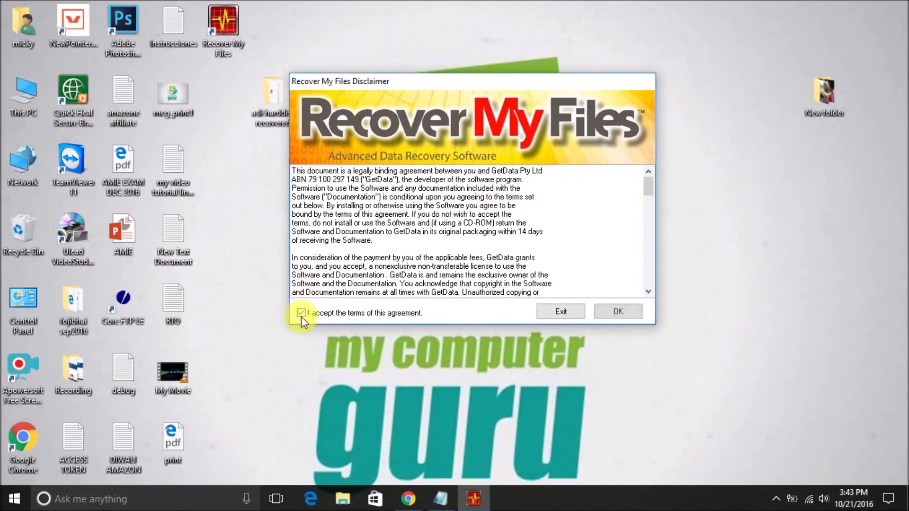
click(619, 312)
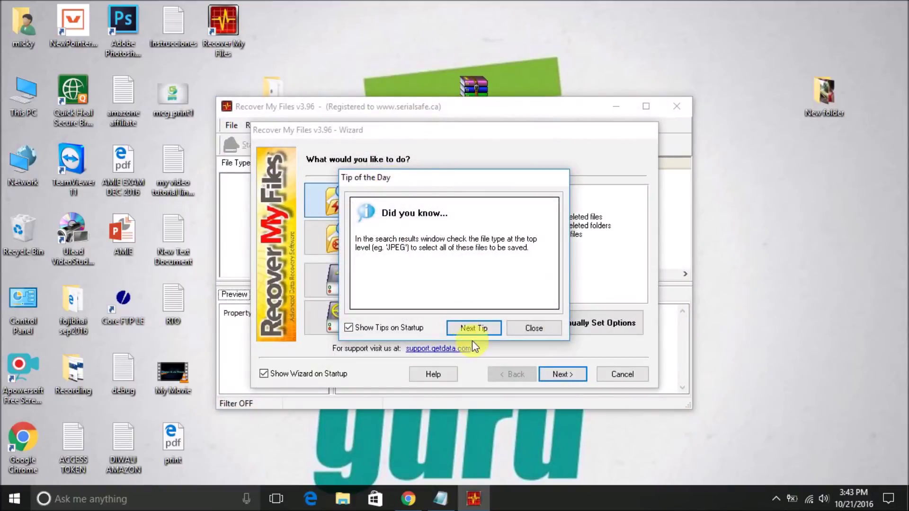
Close the Tip of the Day, move the recovery wizard aside, and open This PC.
click(539, 329)
drag(454, 132, 470, 50)
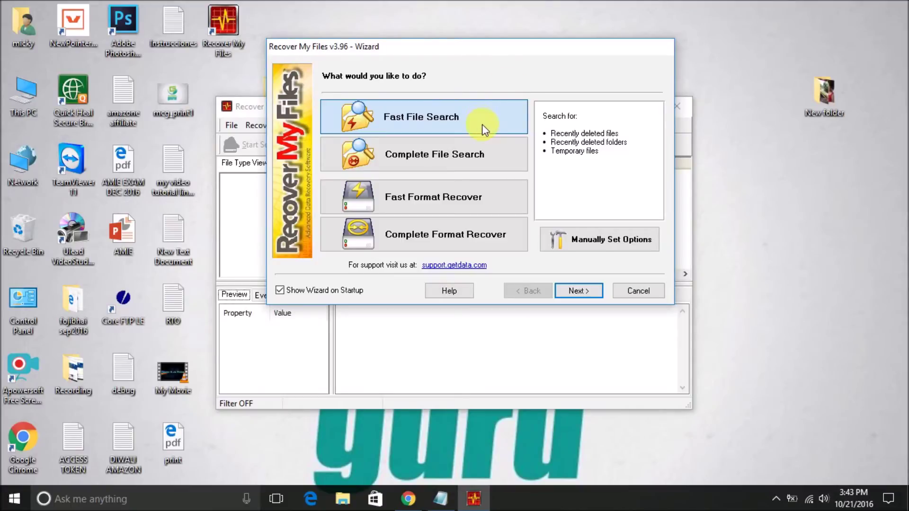
mouse_move(497, 48)
mouse_down()
mouse_move(560, 51)
mouse_move(505, 46)
mouse_up()
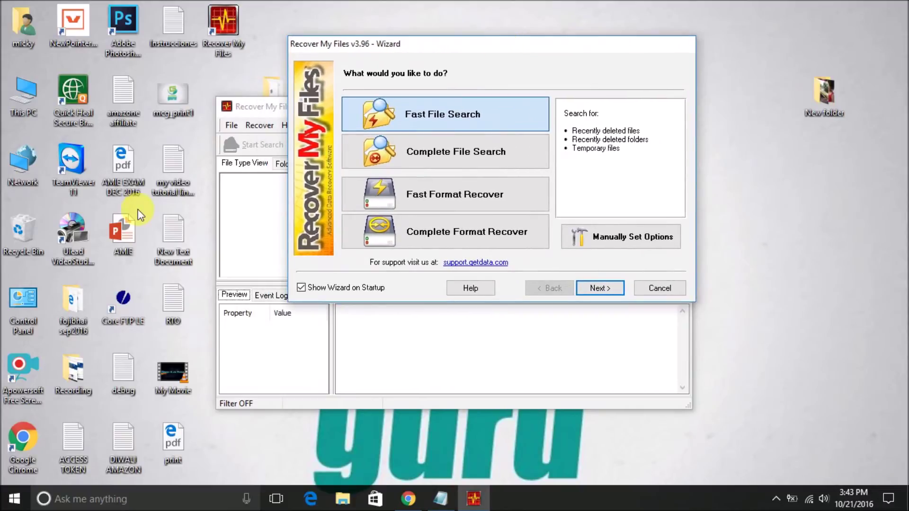
double_click(27, 106)
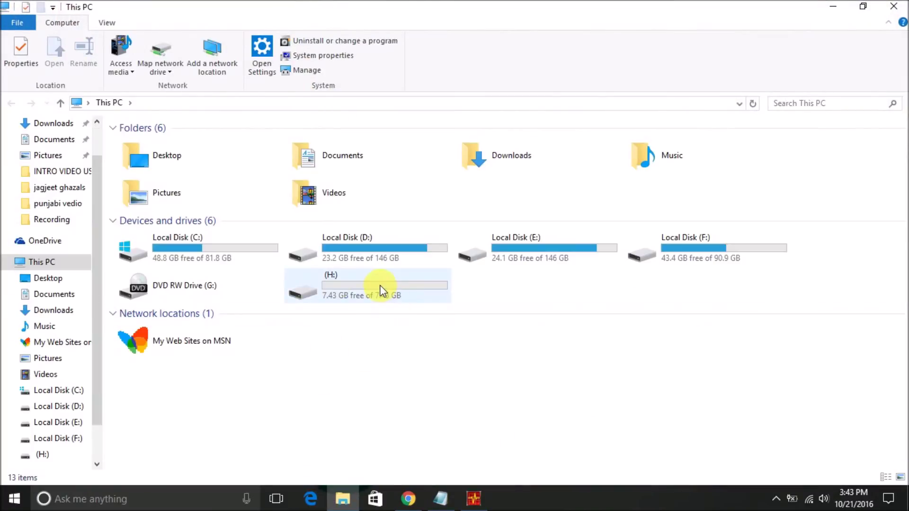
Check that H: is empty, then browse Local Disk (D:) to the chandan picture folder.
double_click(380, 285)
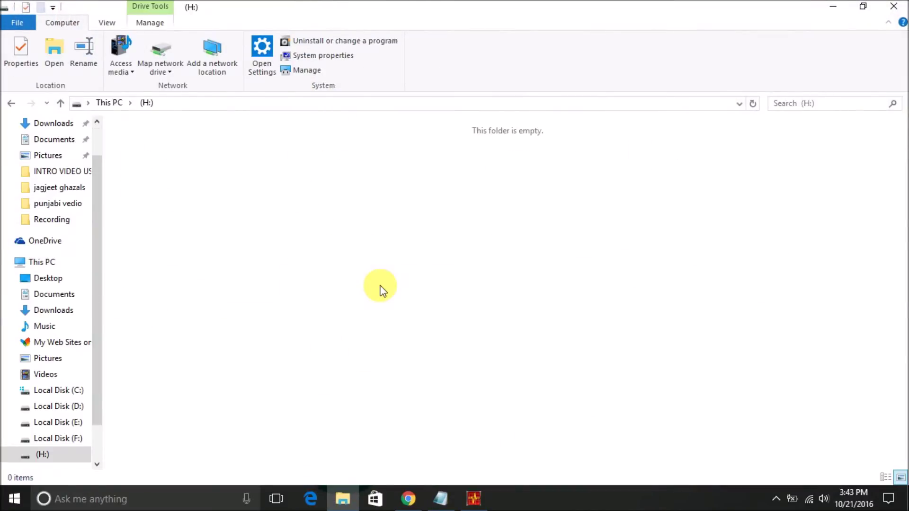
click(61, 103)
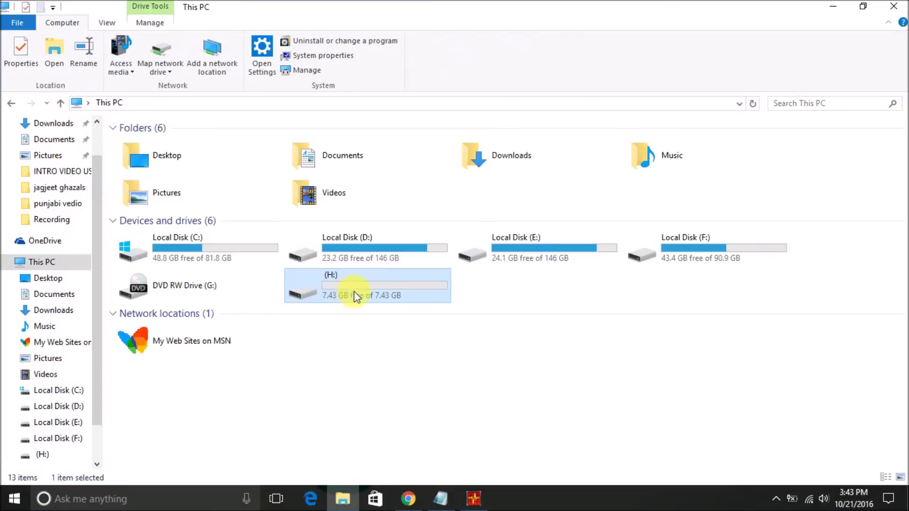
click(374, 251)
double_click(374, 251)
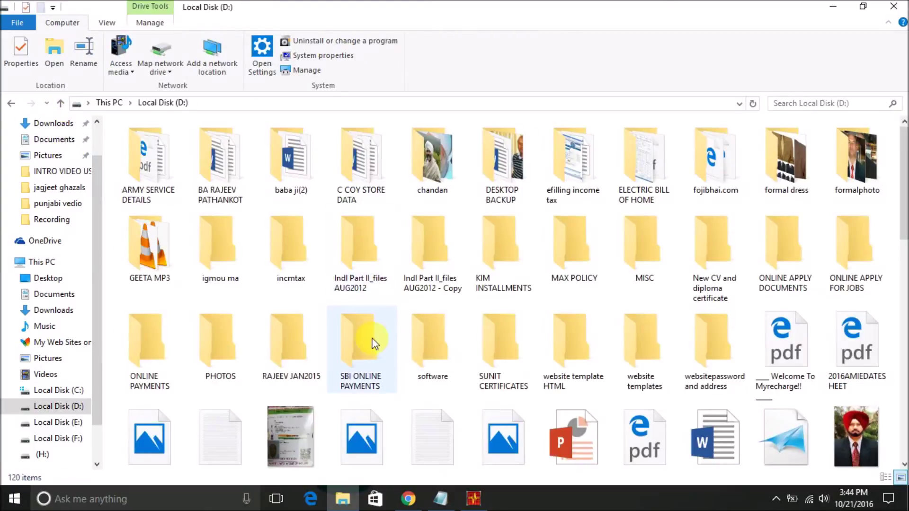
click(230, 343)
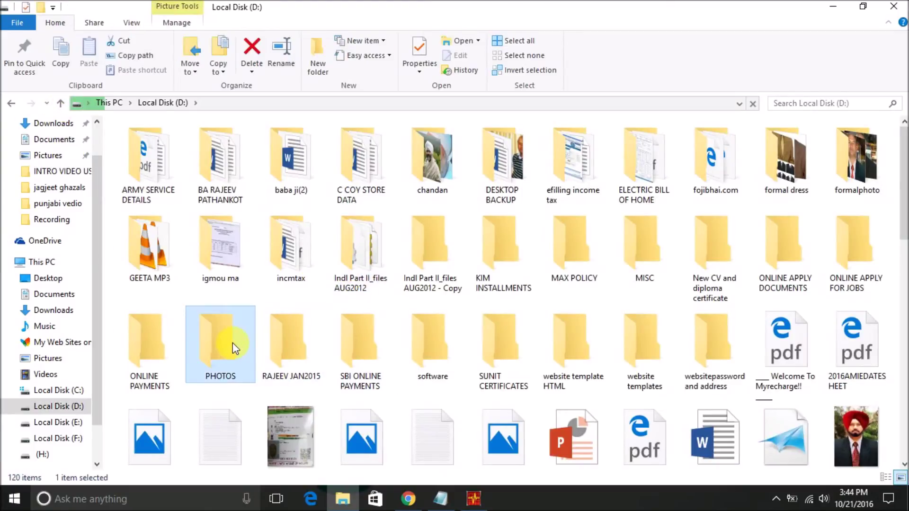
double_click(229, 343)
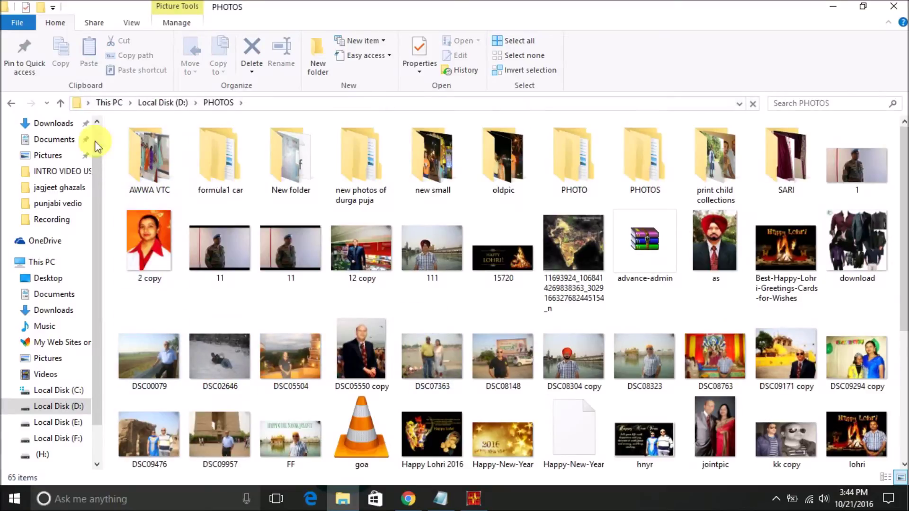
click(62, 104)
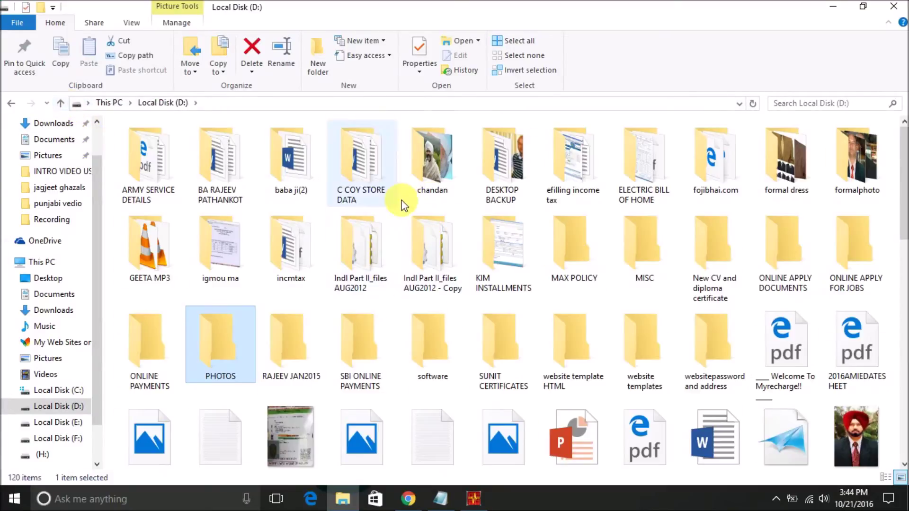
click(432, 184)
double_click(432, 185)
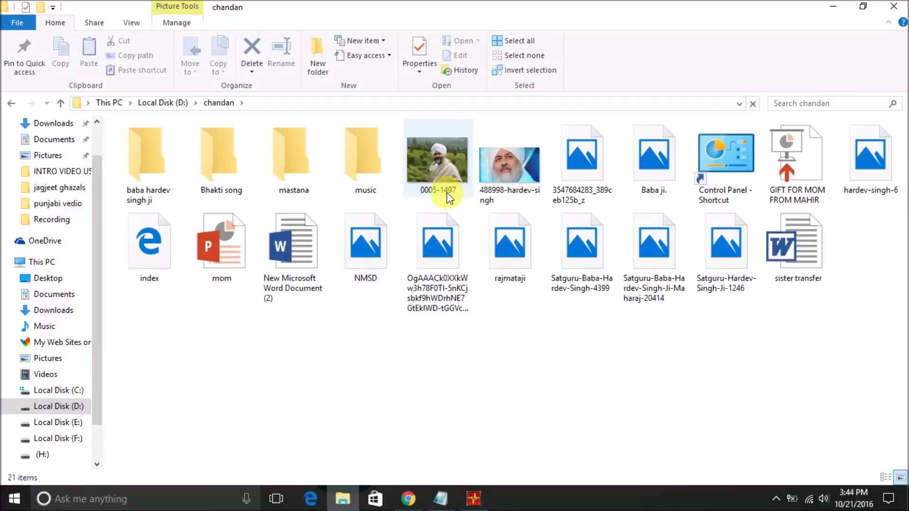
Copy the three Satguru images into the H: drive and return to This PC.
drag(548, 309, 747, 231)
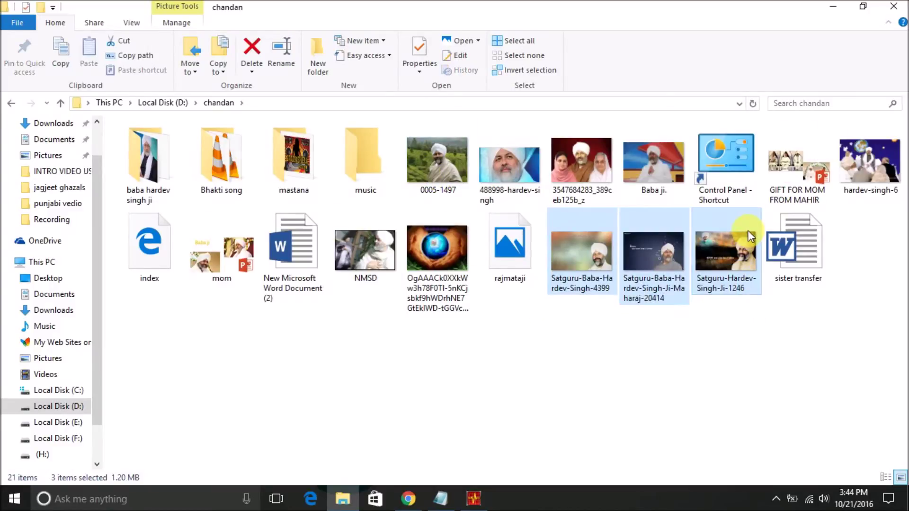
click(42, 456)
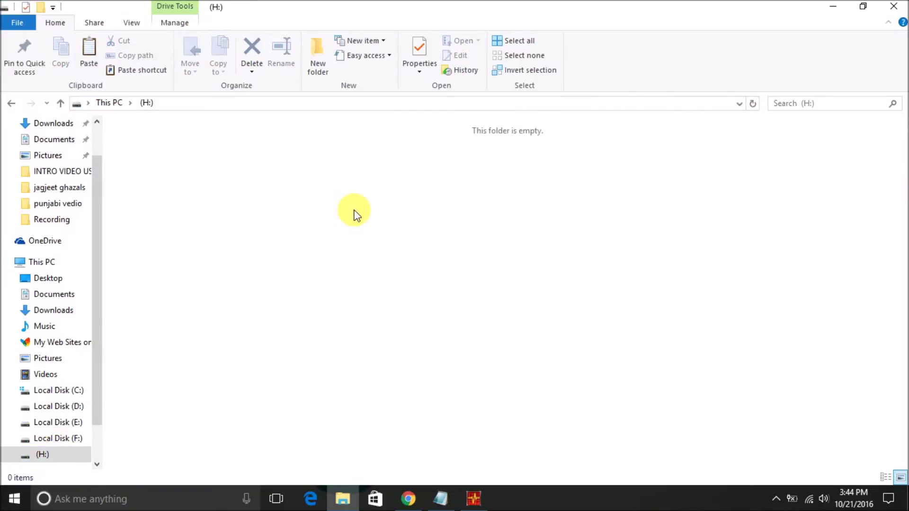
key(ctrl+v)
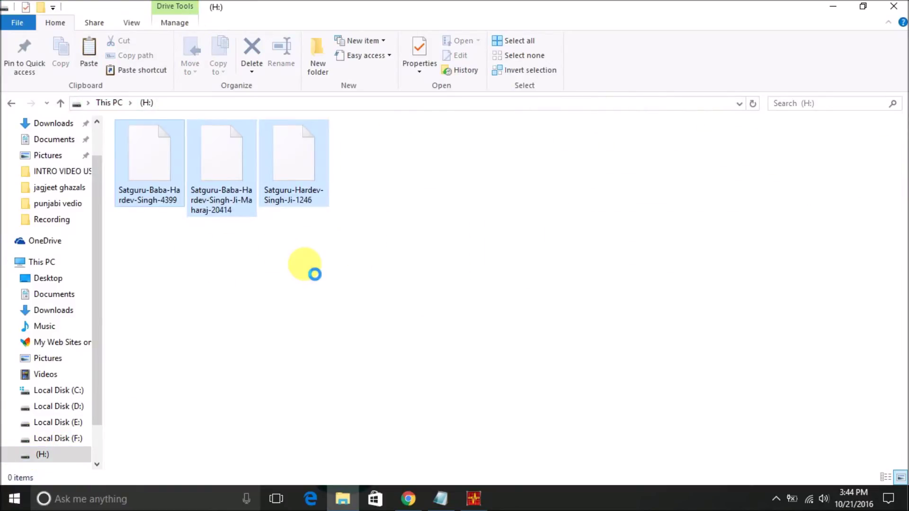
click(47, 265)
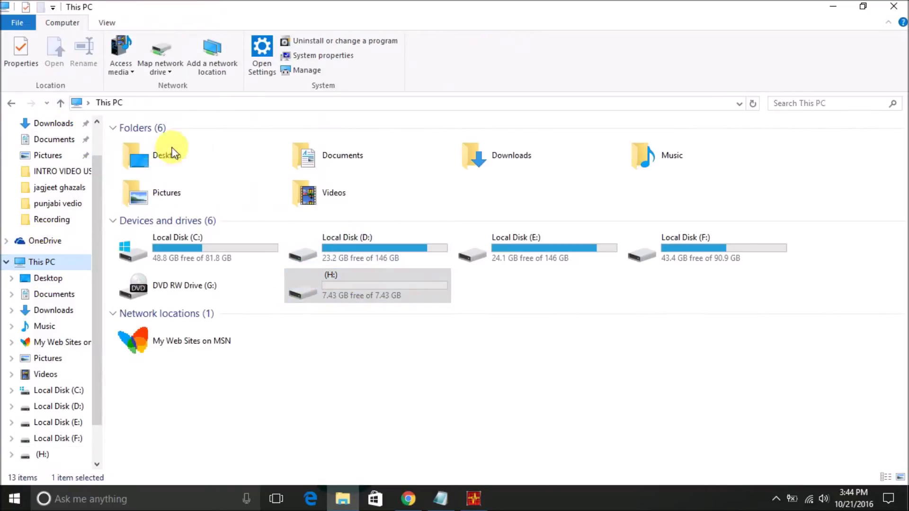
Permanently delete the three photos on drive H:.
double_click(353, 282)
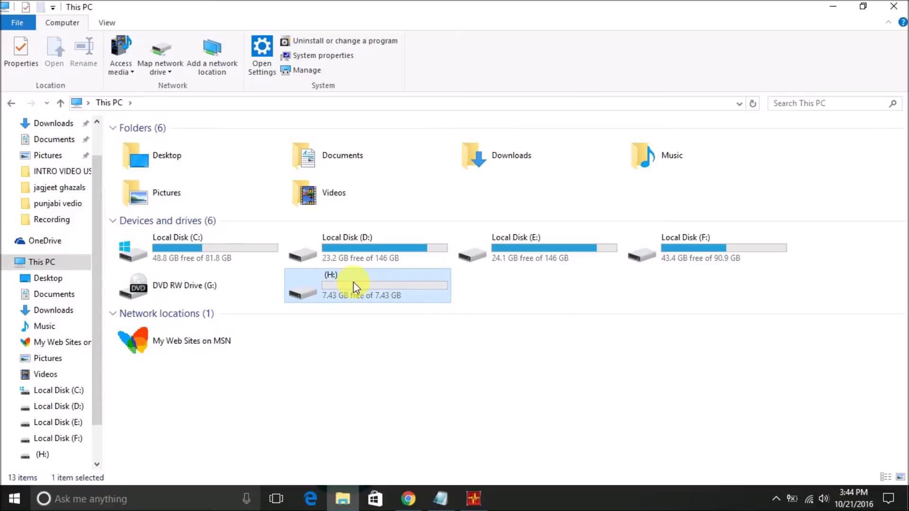
drag(128, 194, 573, 249)
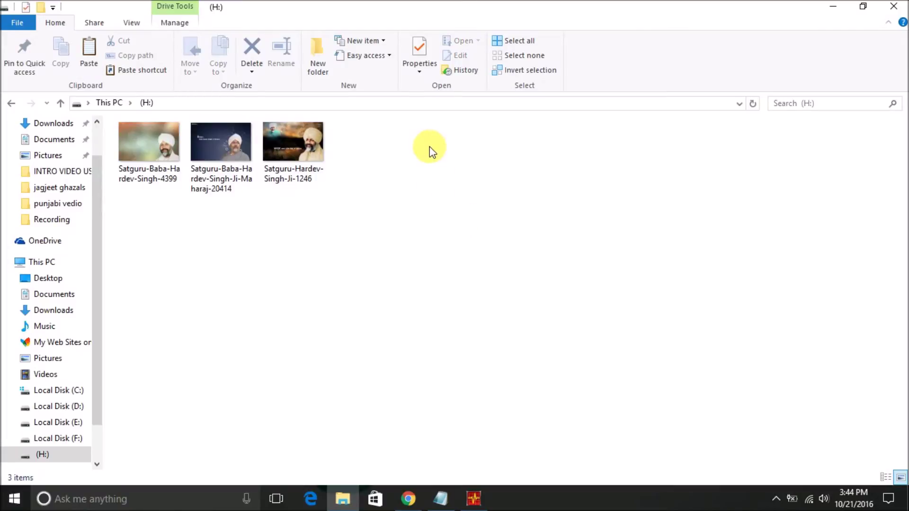
drag(357, 123, 109, 186)
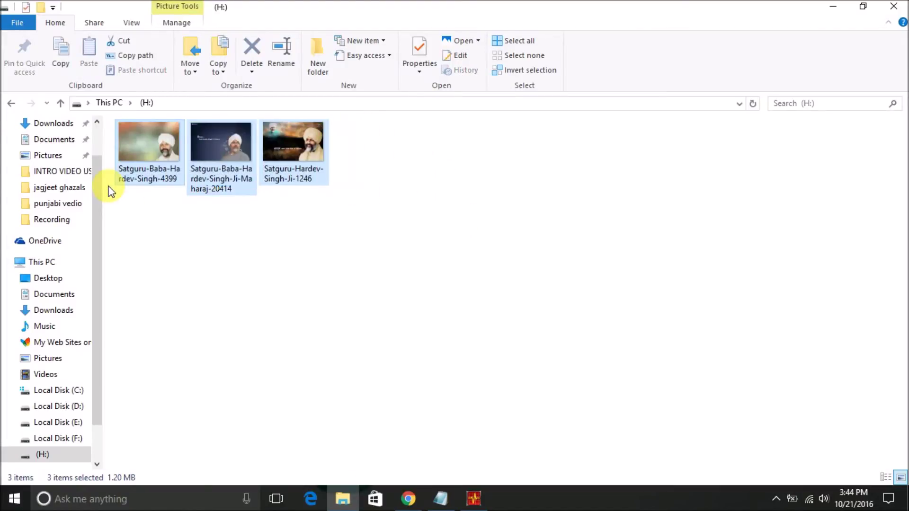
key(Delete)
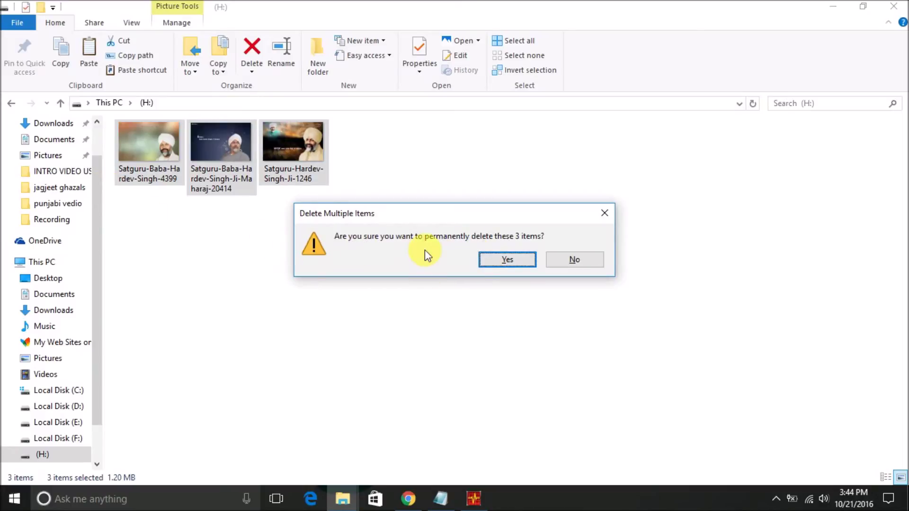
click(506, 260)
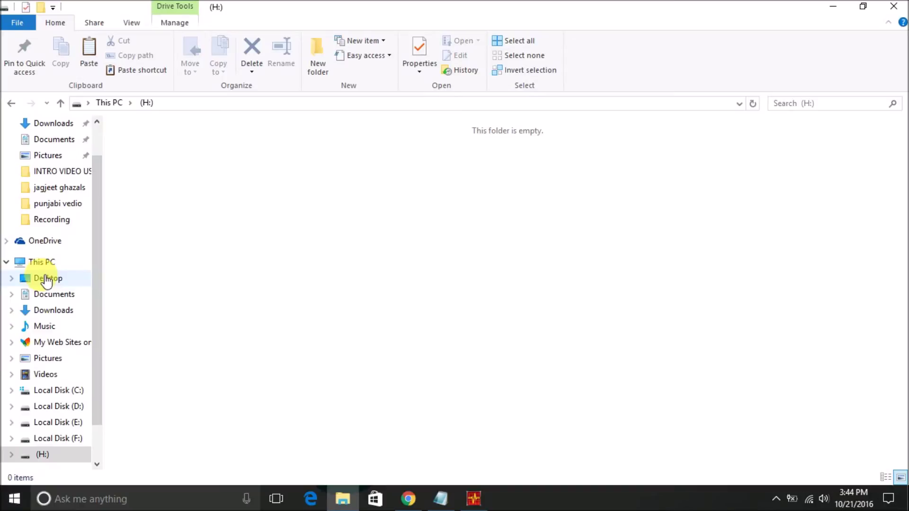
Reopen drive H: from This PC to confirm it is empty, then close File Explorer.
click(42, 262)
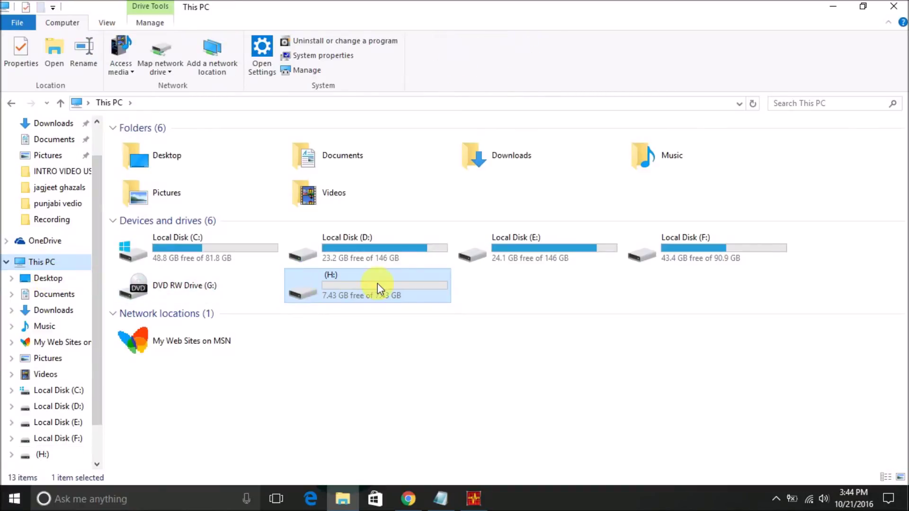
double_click(377, 284)
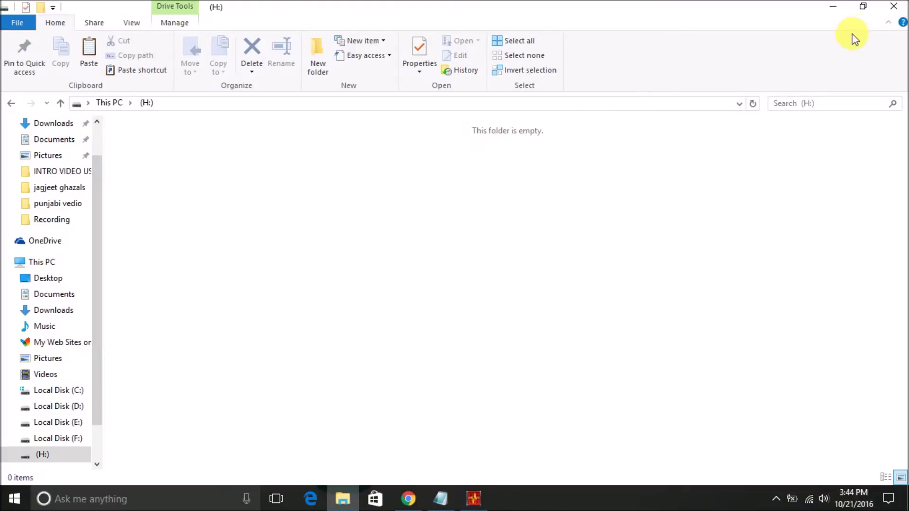
click(893, 6)
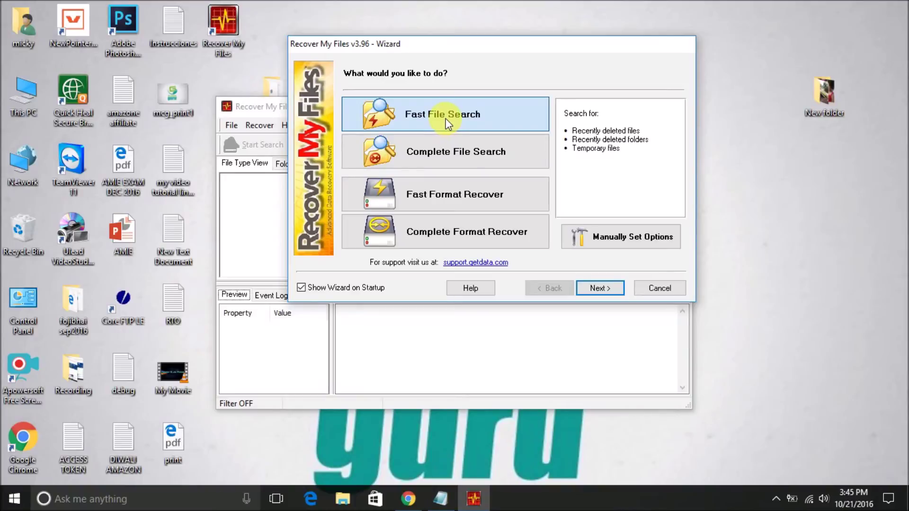
Choose Fast File Search on drive H: (7.44 GB) and continue to file types.
click(601, 288)
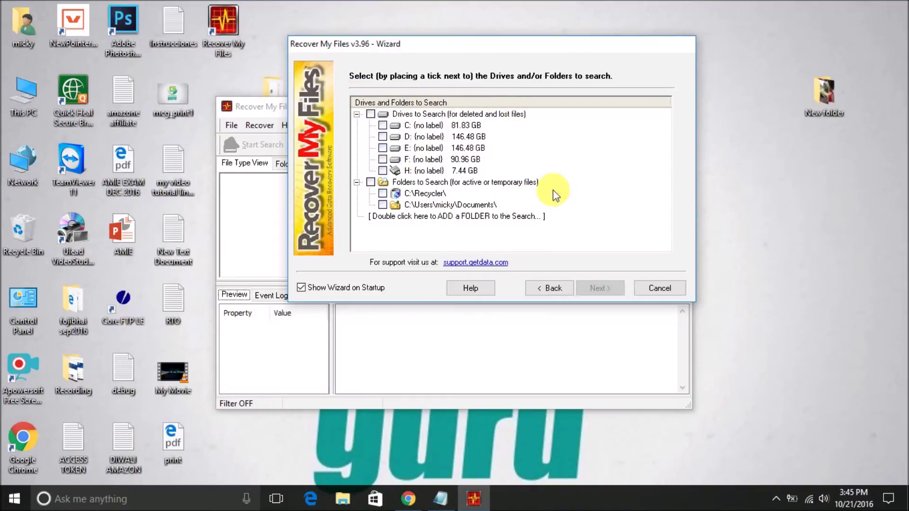
click(381, 170)
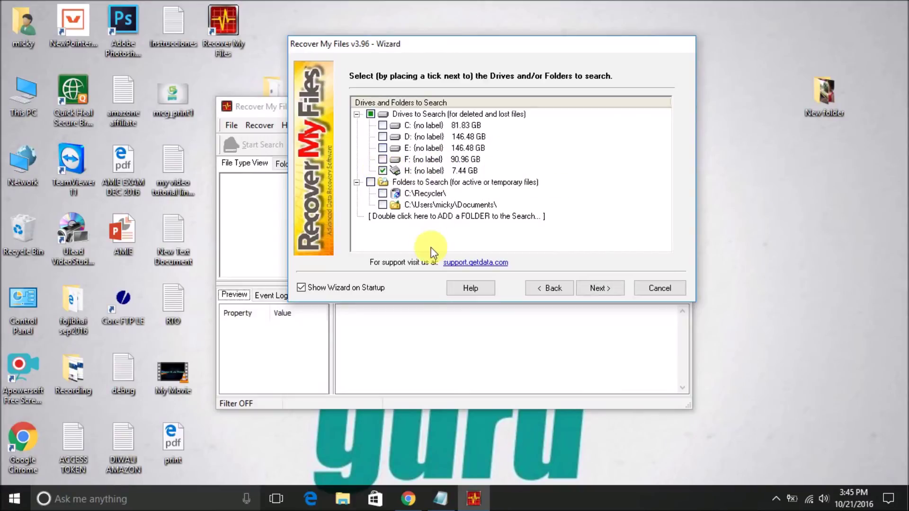
click(598, 287)
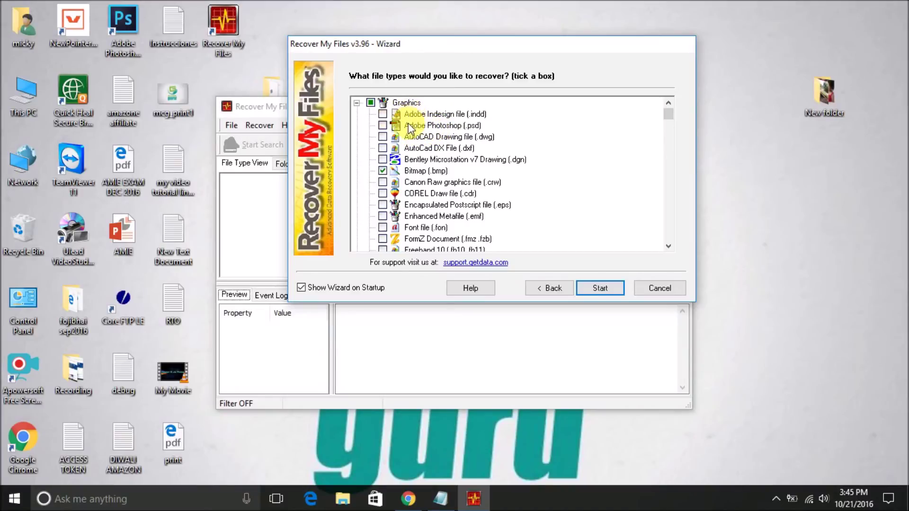
Untick Bitmap (.bmp) and leave the Documents group unticked.
click(383, 171)
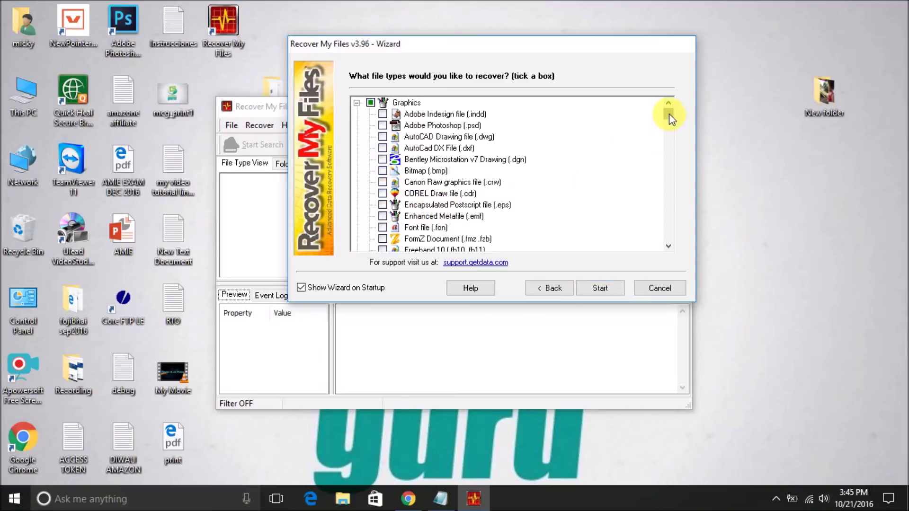
scroll(671, 121, down, 3)
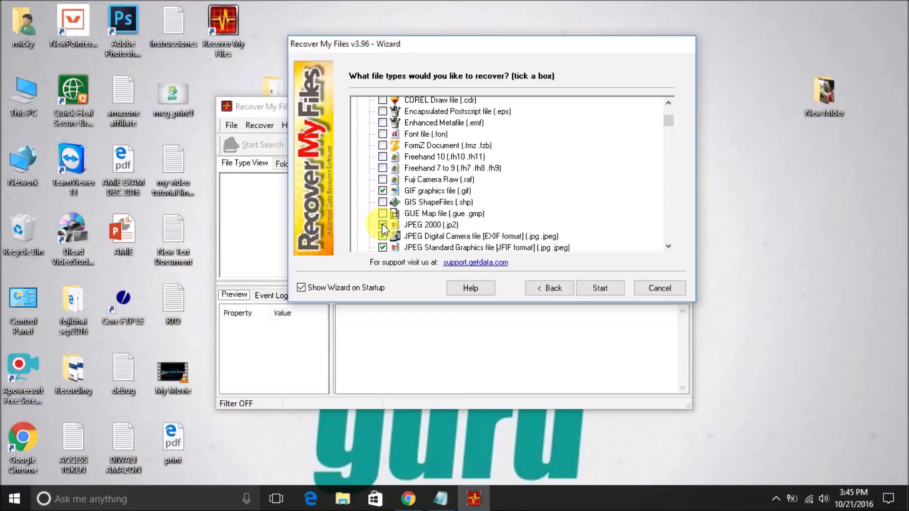
scroll(382, 224, down, 1)
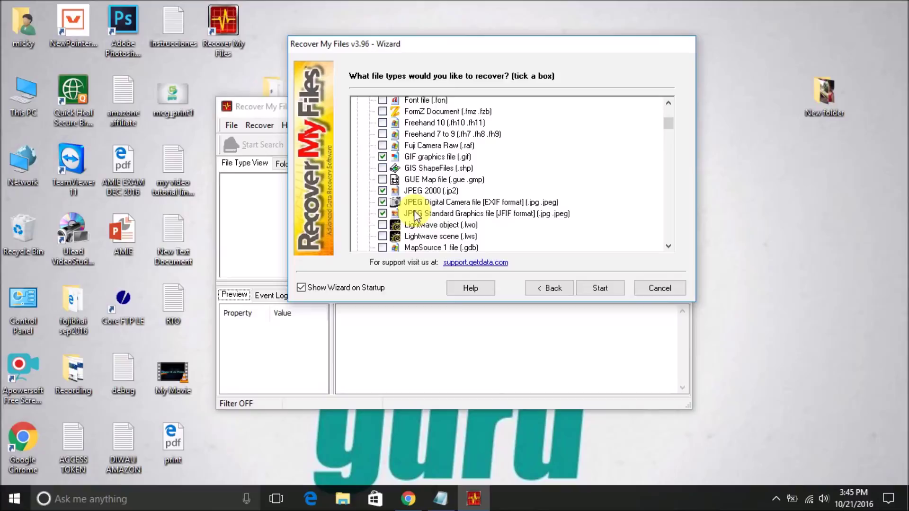
scroll(419, 217, down, 1)
scroll(421, 199, down, 6)
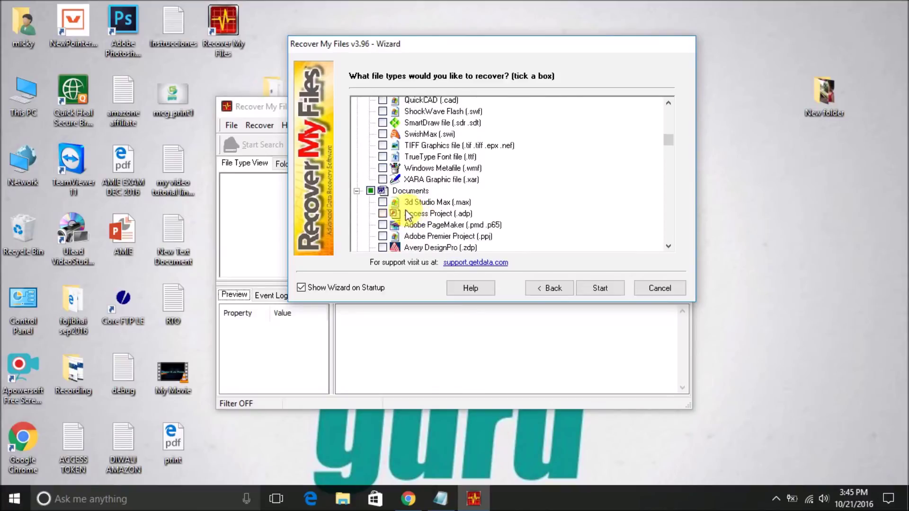
click(370, 190)
click(370, 191)
Untick the whole Multimedia group, keeping JPEG 2000 and both JPEG photo types ticked.
scroll(463, 204, down, 8)
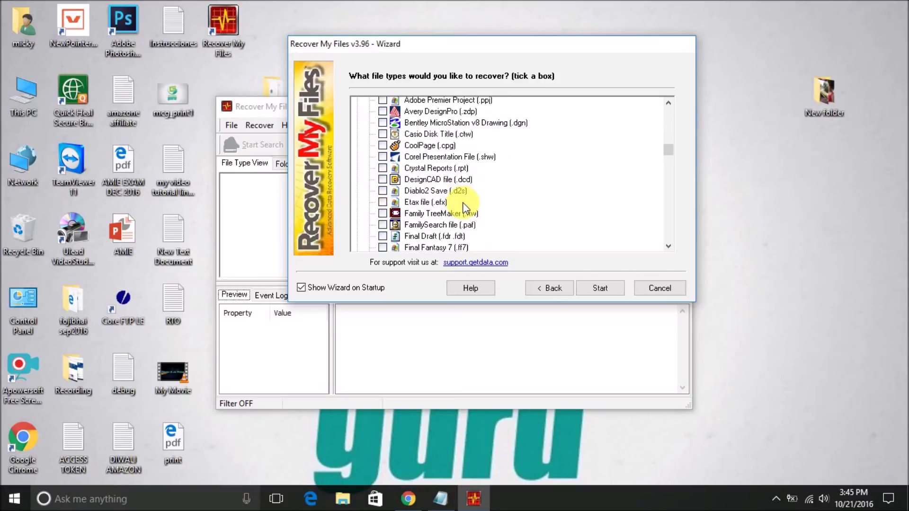
scroll(462, 208, down, 12)
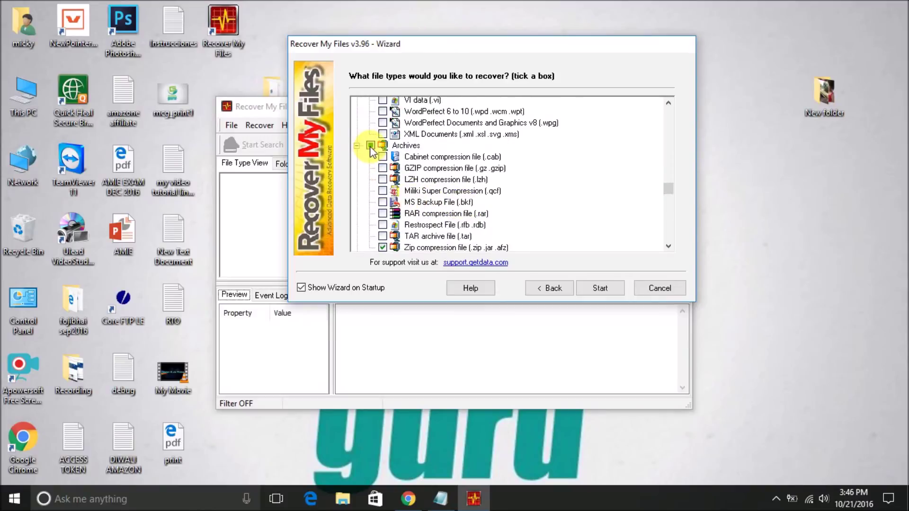
scroll(463, 184, down, 3)
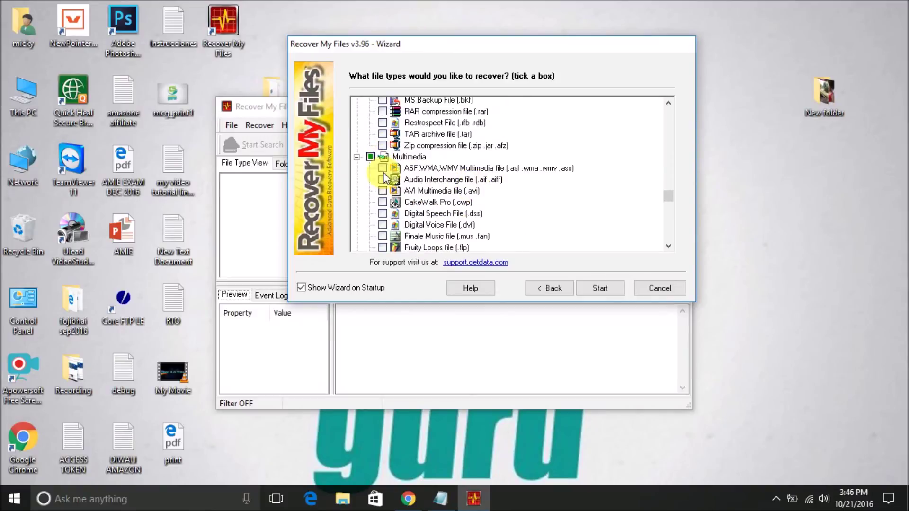
click(371, 156)
scroll(452, 169, down, 8)
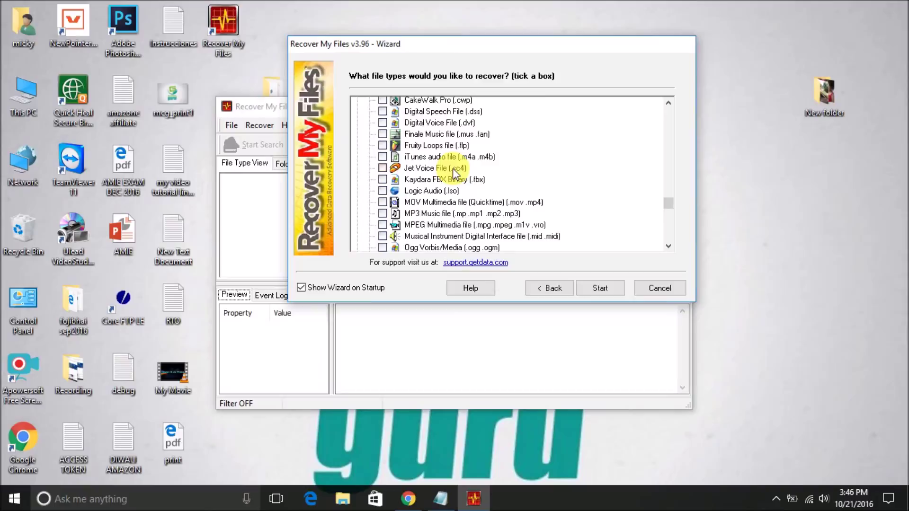
scroll(453, 178, down, 7)
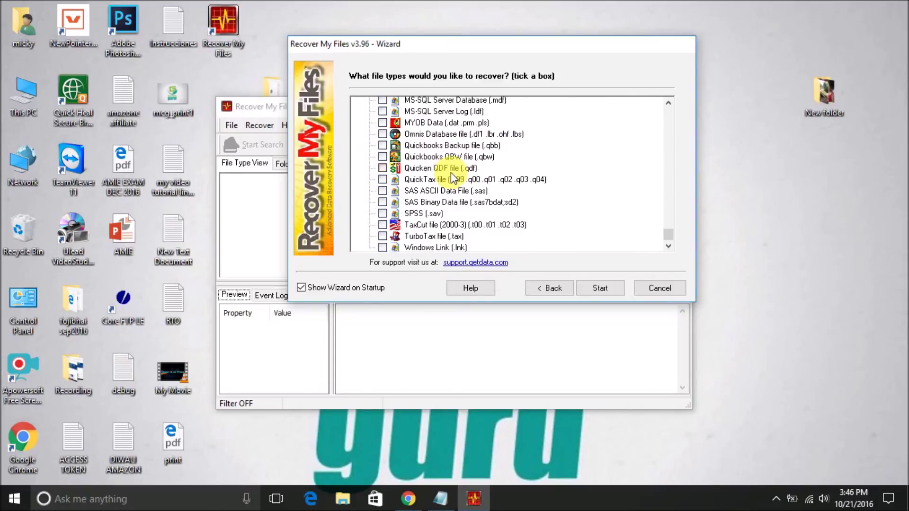
scroll(454, 190, up, 15)
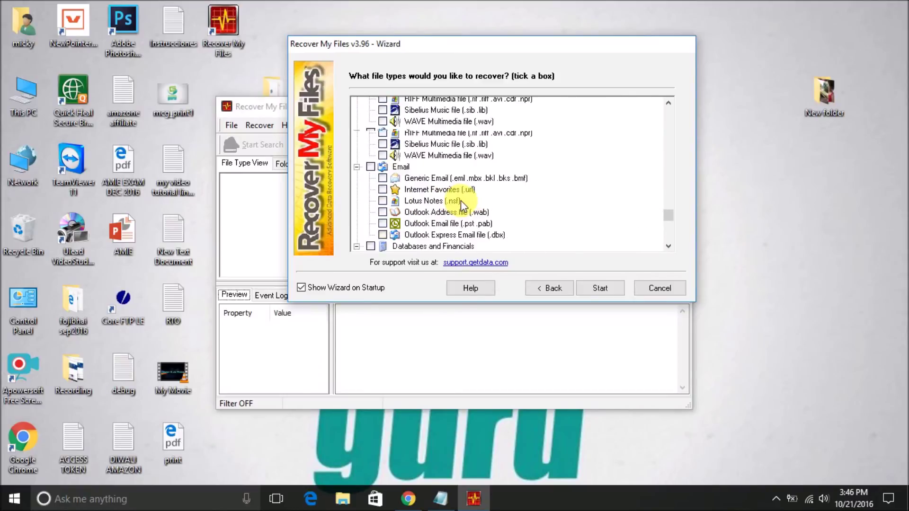
scroll(461, 203, up, 20)
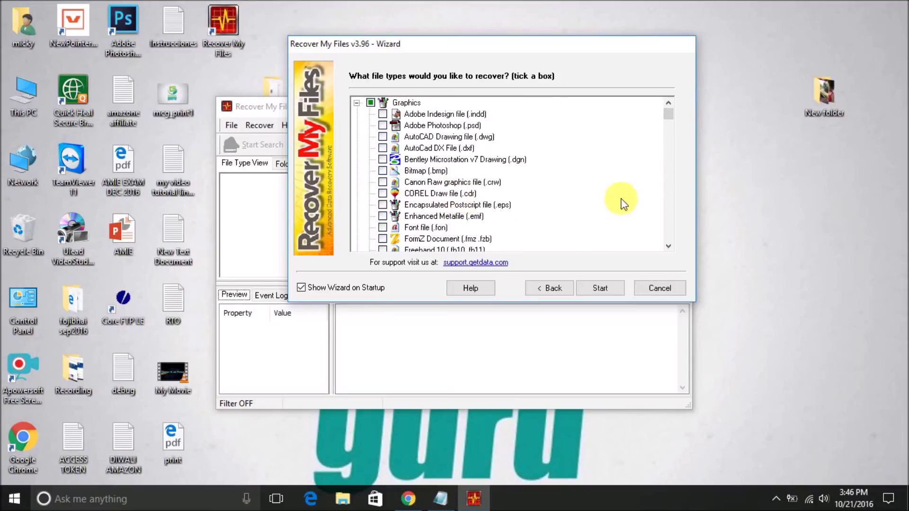
click(600, 289)
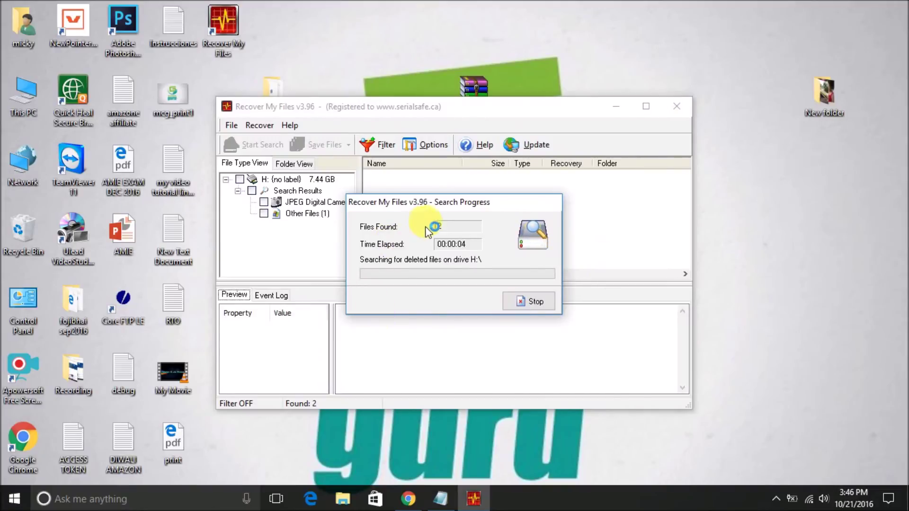
drag(474, 205, 761, 185)
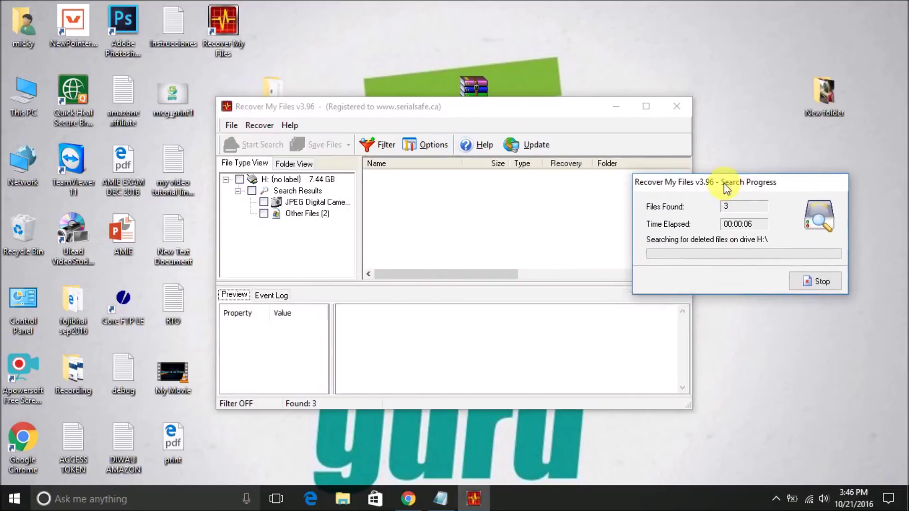
drag(481, 113, 371, 50)
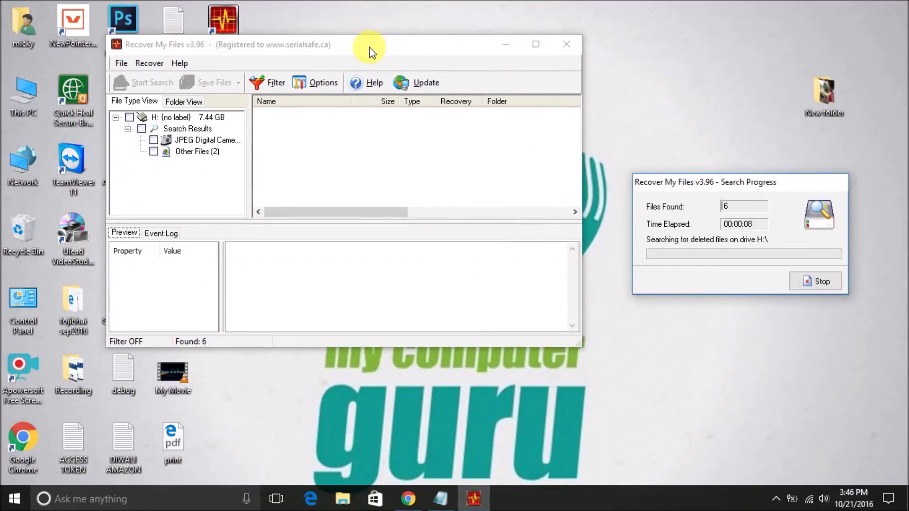
drag(705, 180, 658, 139)
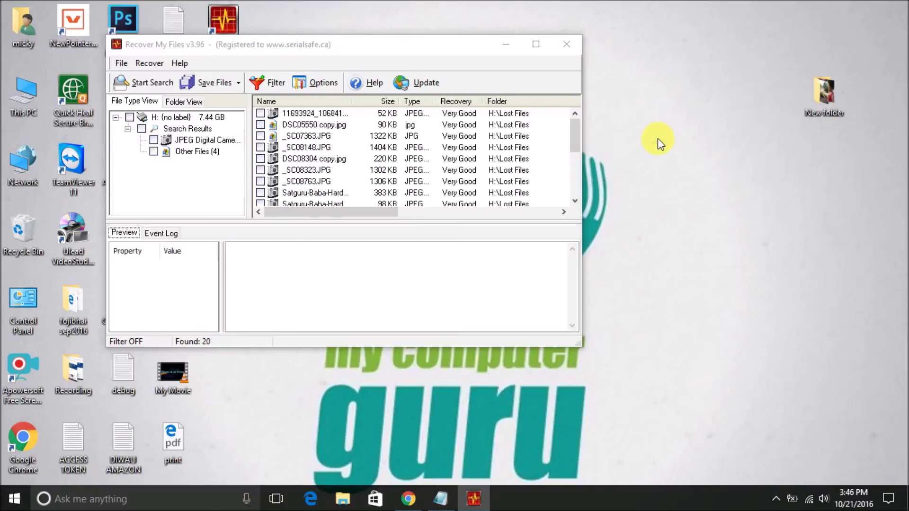
drag(416, 46, 504, 42)
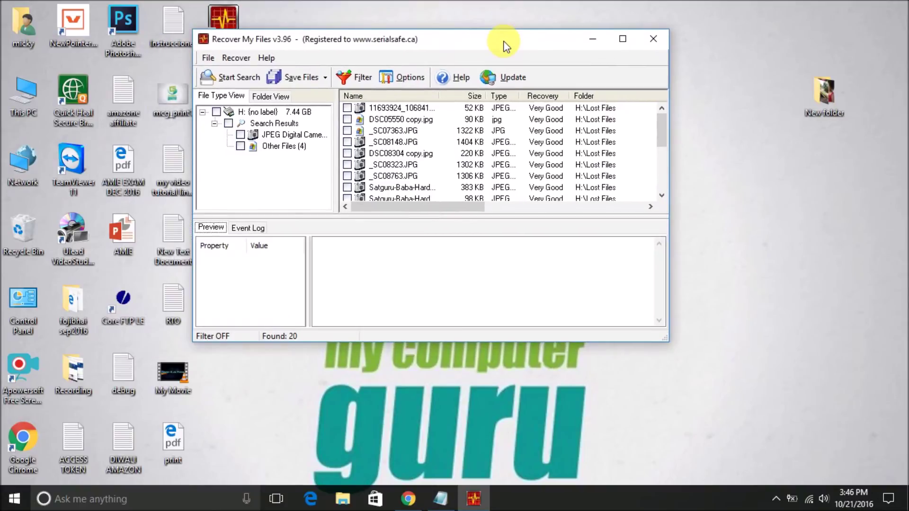
Maximize the window and mark the first found photos, through _SC08323.JPG, for recovery.
click(622, 42)
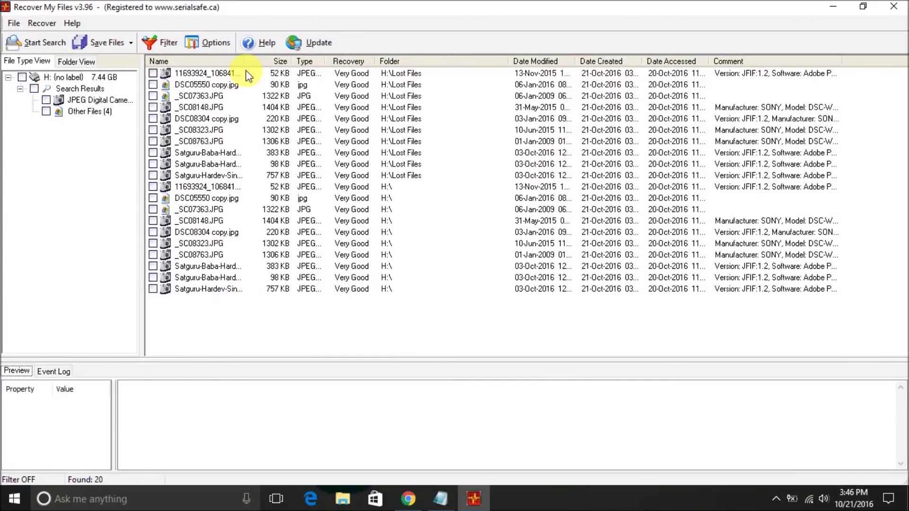
click(152, 74)
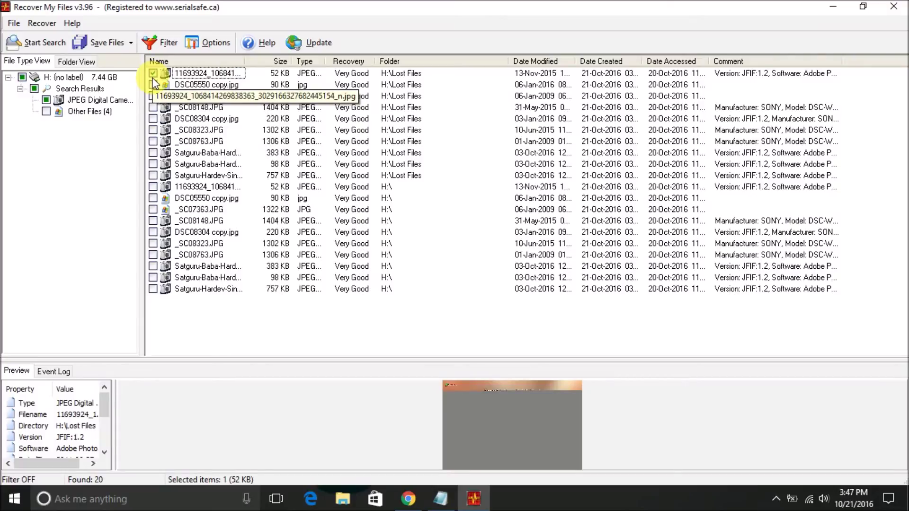
click(153, 84)
click(152, 95)
click(152, 119)
click(153, 129)
Mark the remaining Satguru and H:\ photos to reach all 20, then choose Save Files.
click(153, 164)
click(153, 175)
click(153, 186)
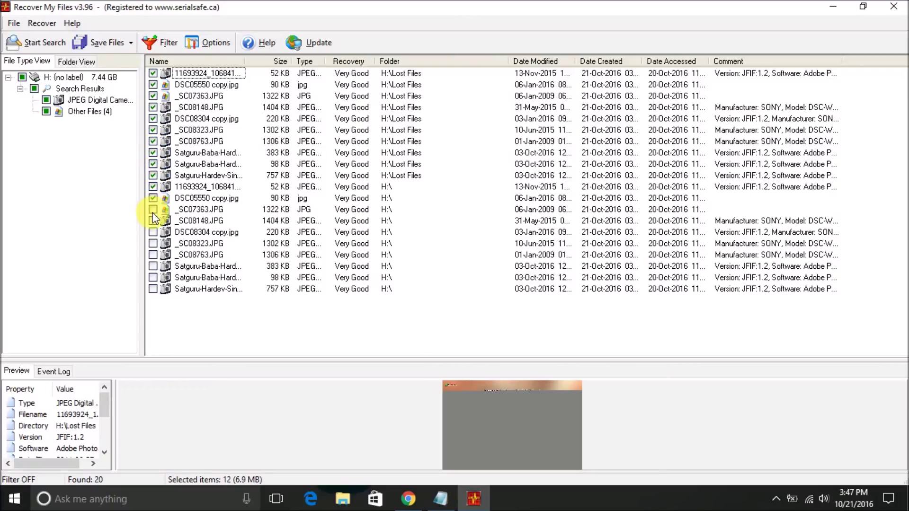
click(152, 254)
click(153, 266)
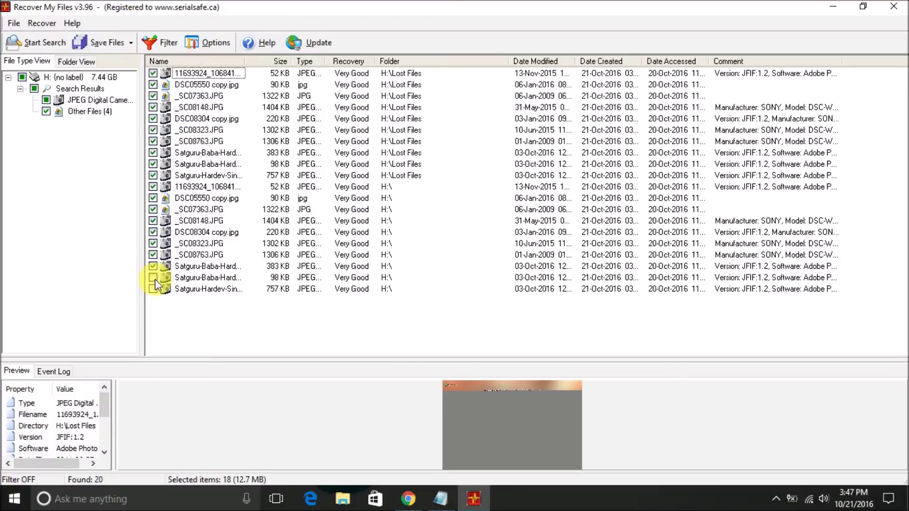
click(153, 289)
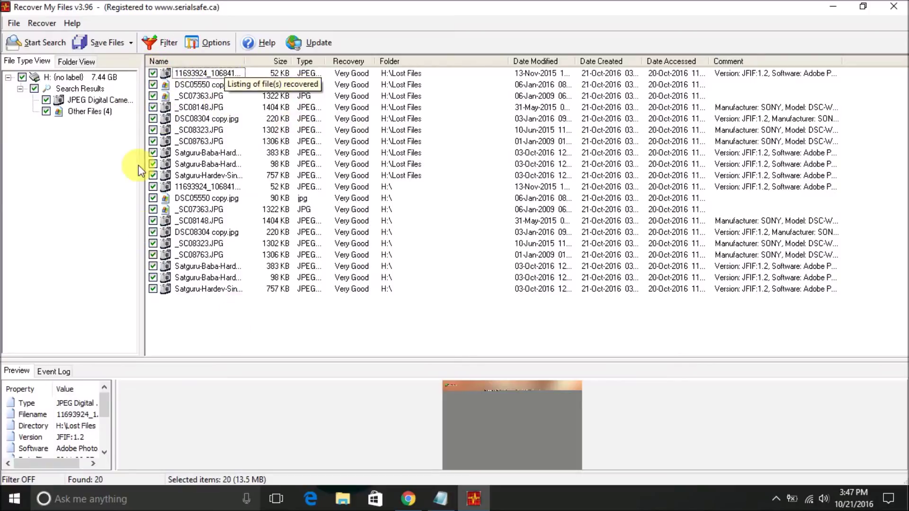
click(109, 42)
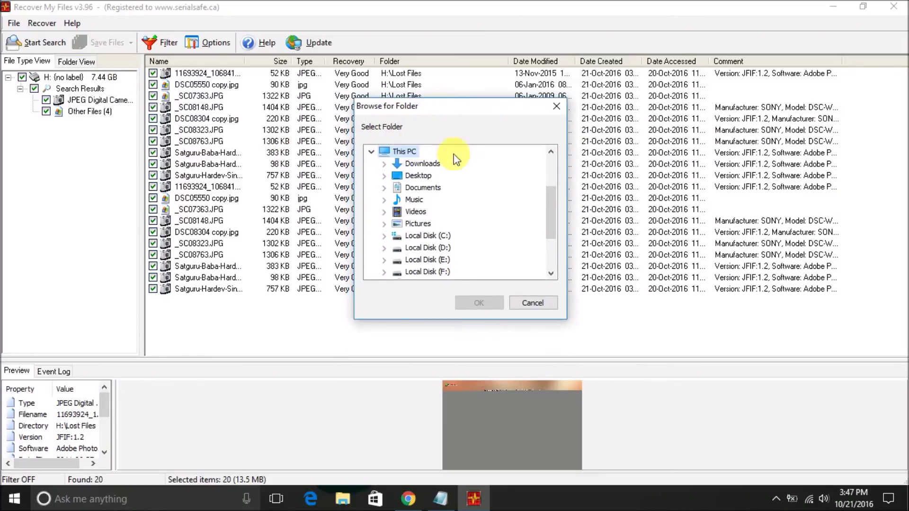
Cancel the Browse for Folder dialog without choosing a destination.
drag(552, 197, 553, 208)
click(411, 208)
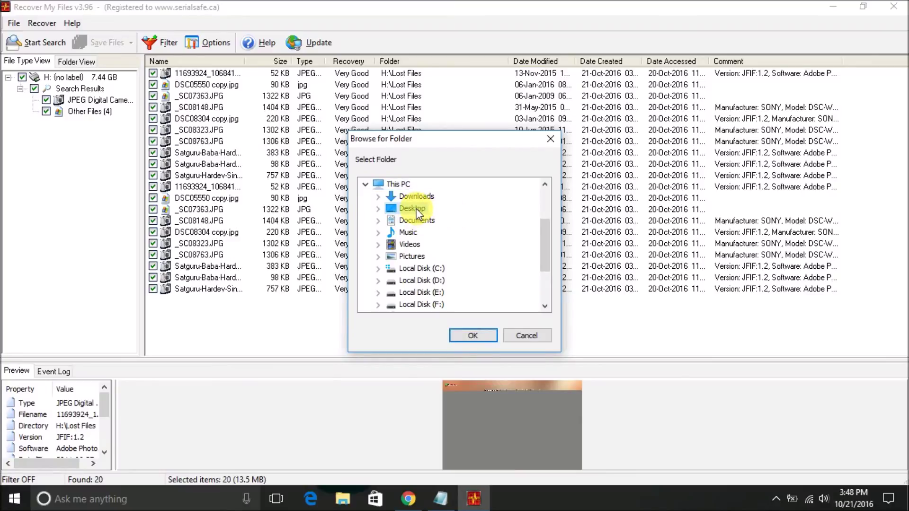
click(550, 138)
click(833, 6)
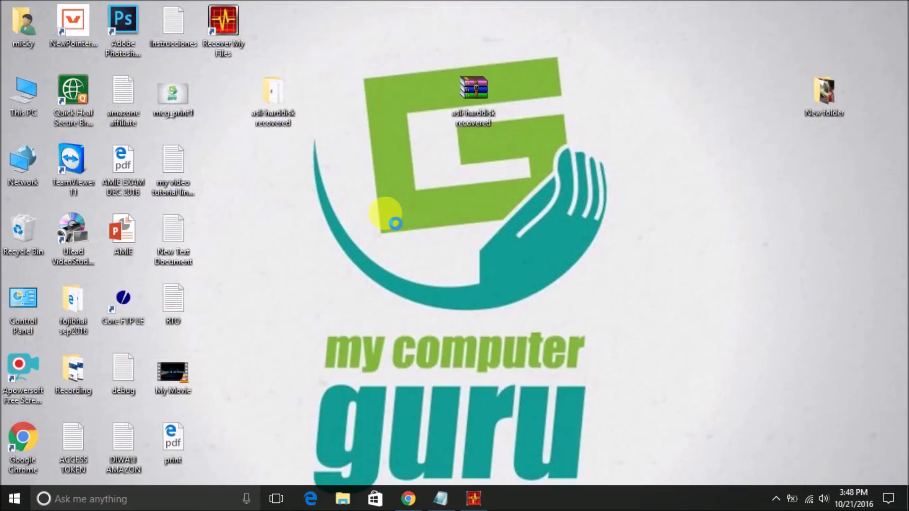
Create a new desktop folder named 'recovery' and switch back to Recover My Files.
right_click(386, 214)
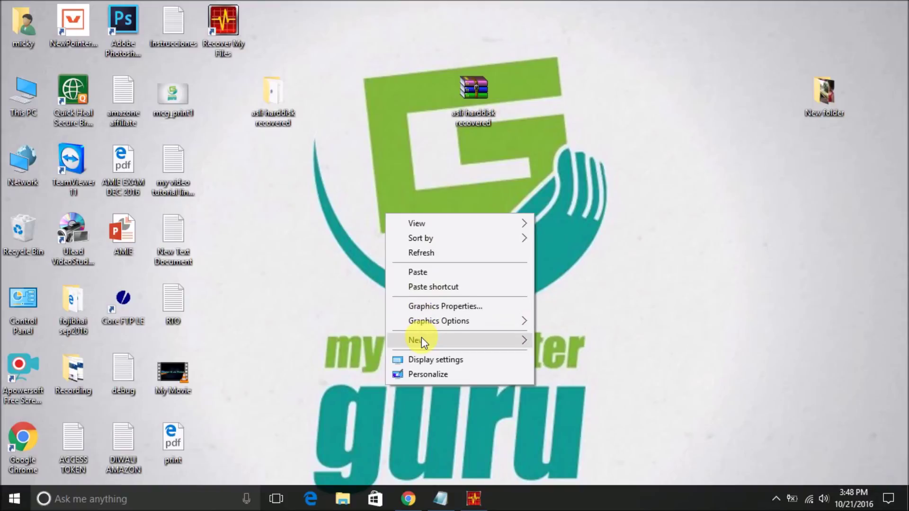
mouse_move(421, 338)
click(587, 173)
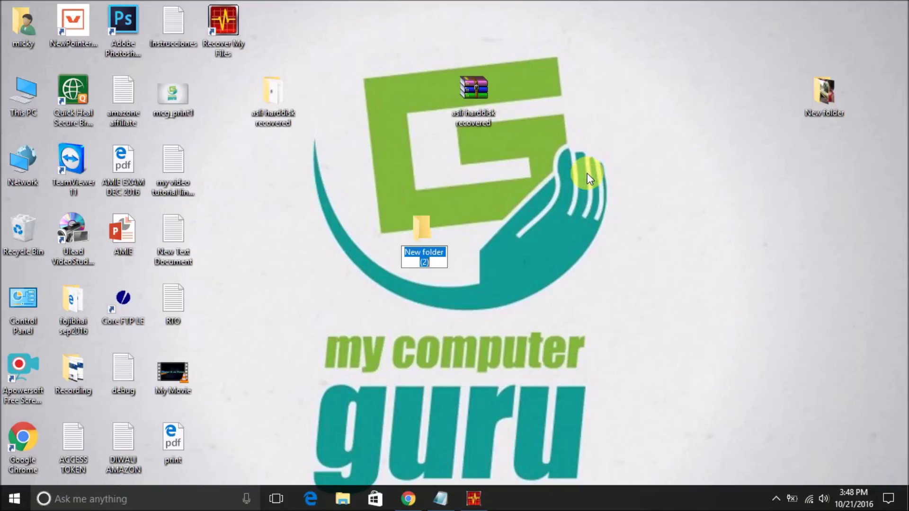
text(rec)
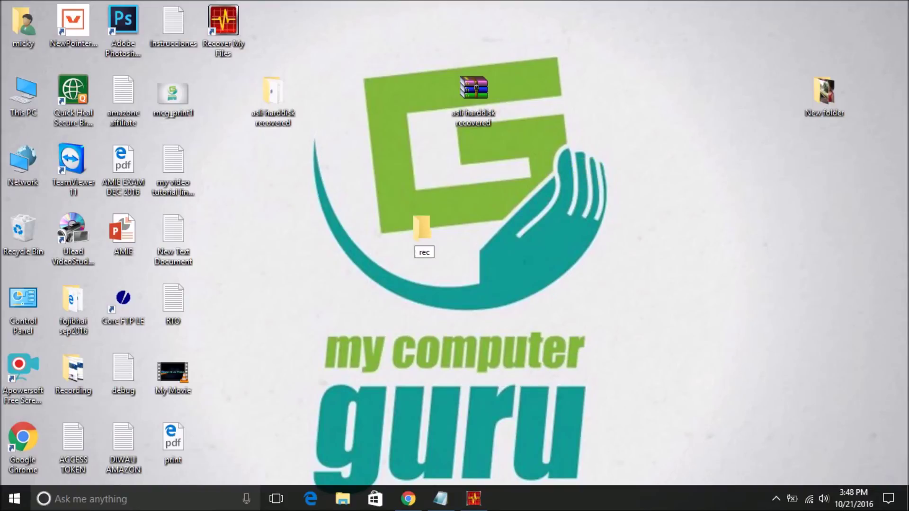
text(overy)
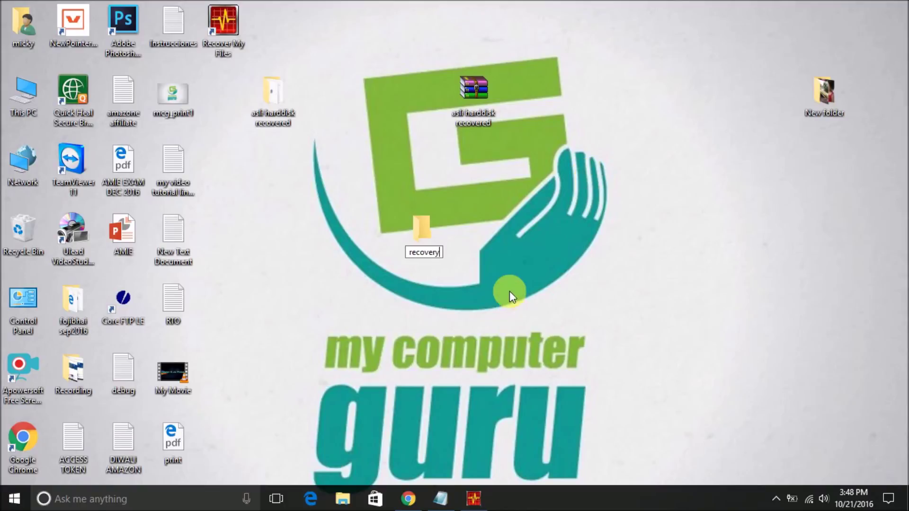
click(473, 501)
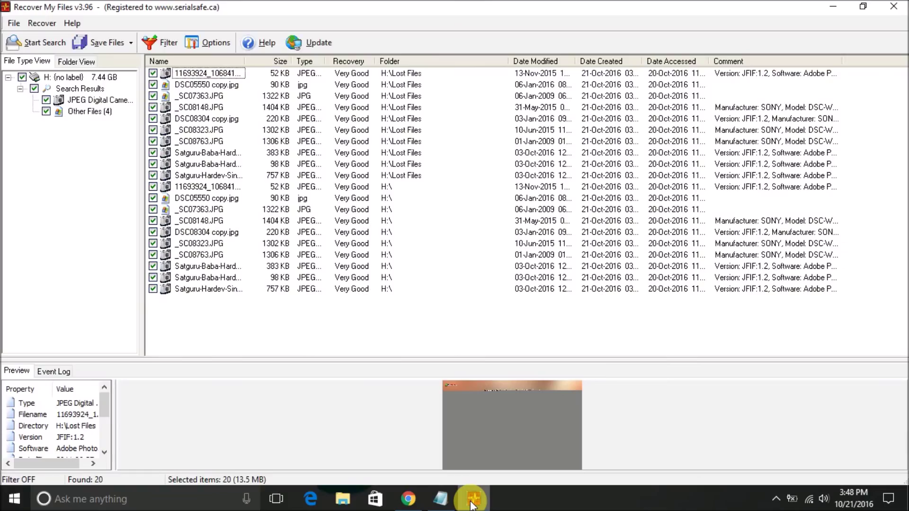
Save the 20 checked photos into the Desktop's recovery folder.
click(131, 42)
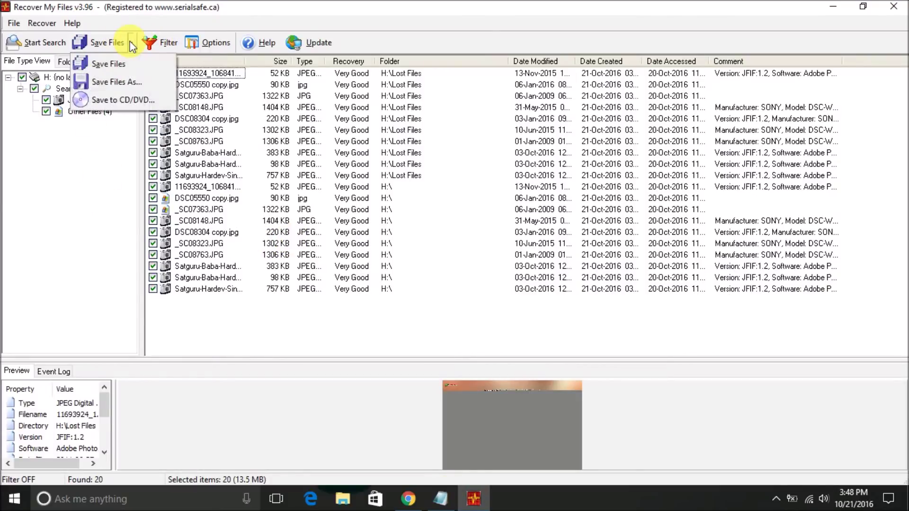
click(109, 64)
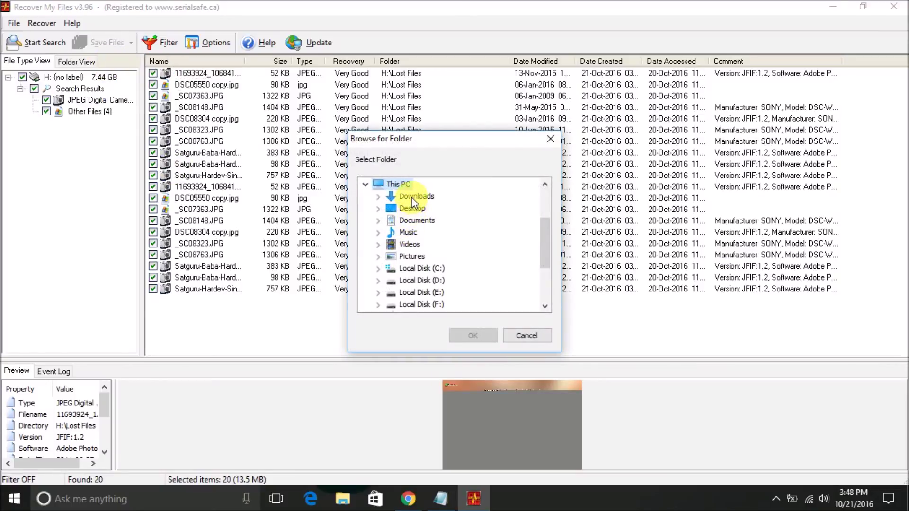
click(410, 207)
click(377, 208)
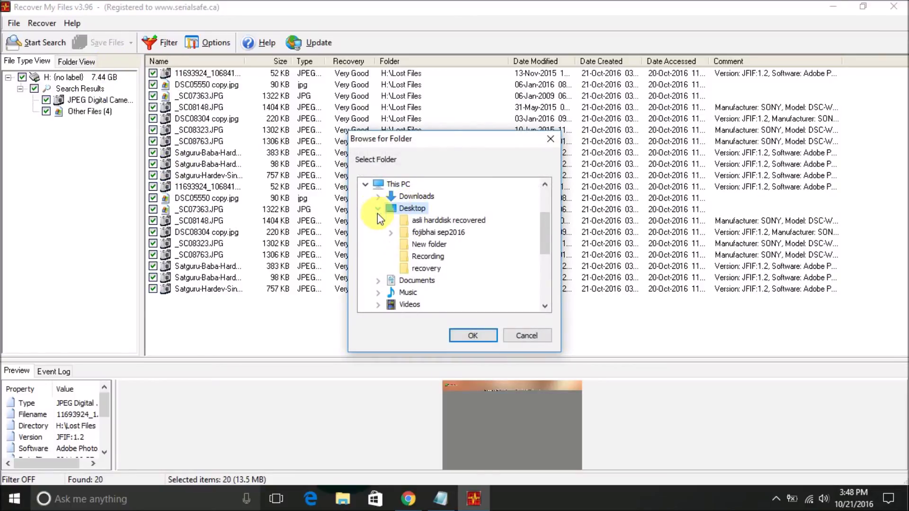
click(422, 268)
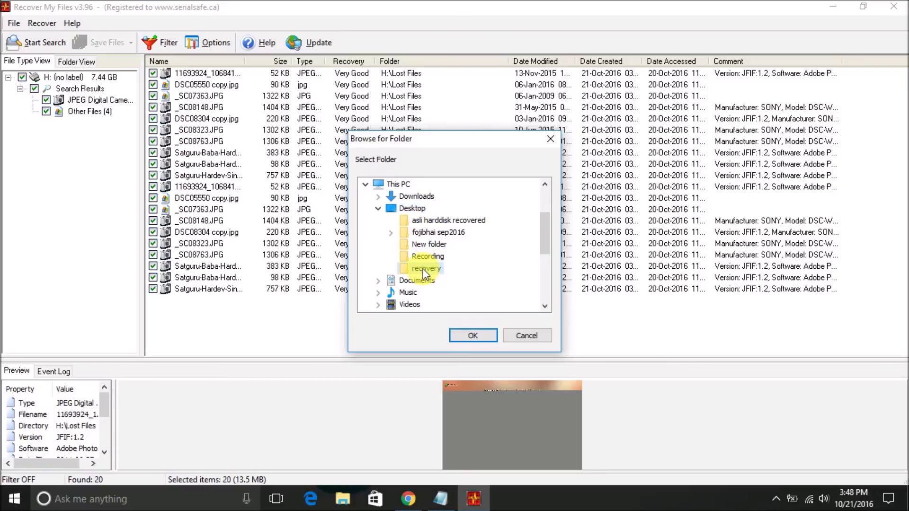
click(476, 334)
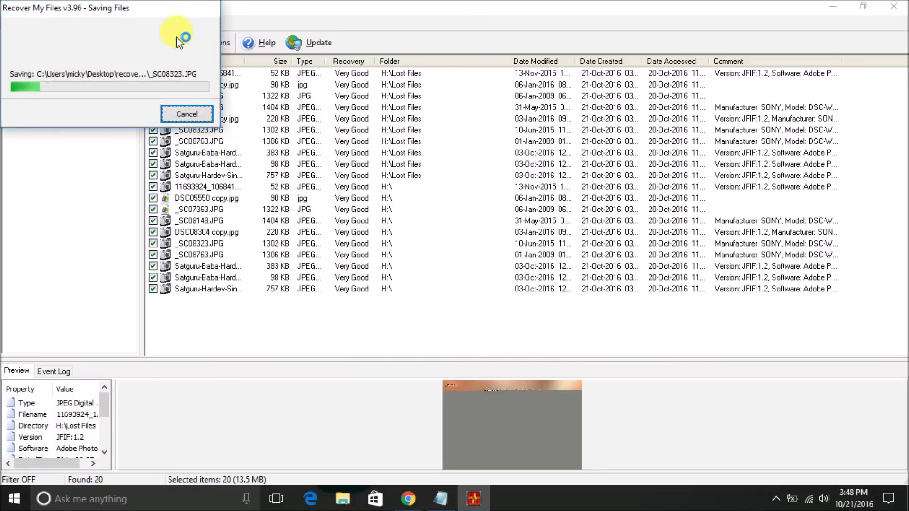
drag(208, 10, 507, 117)
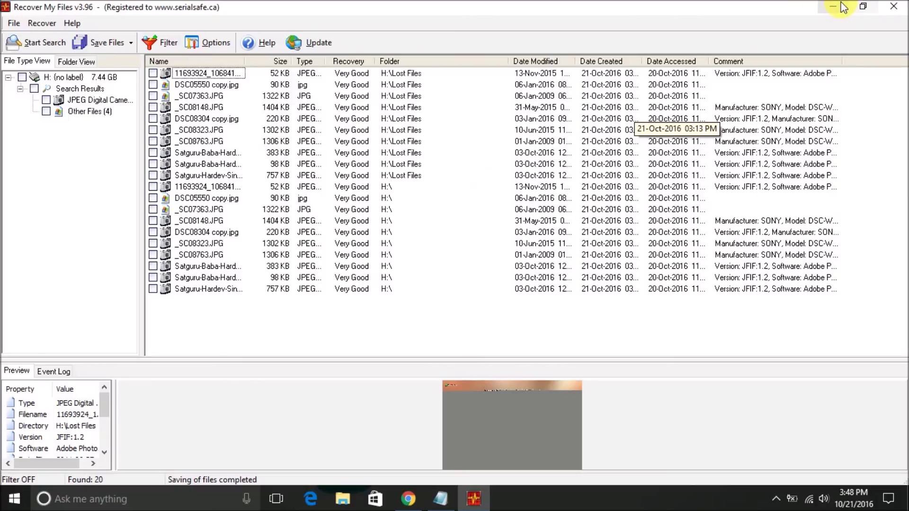
Restore and minimize Recover My Files to reveal the desktop.
click(862, 6)
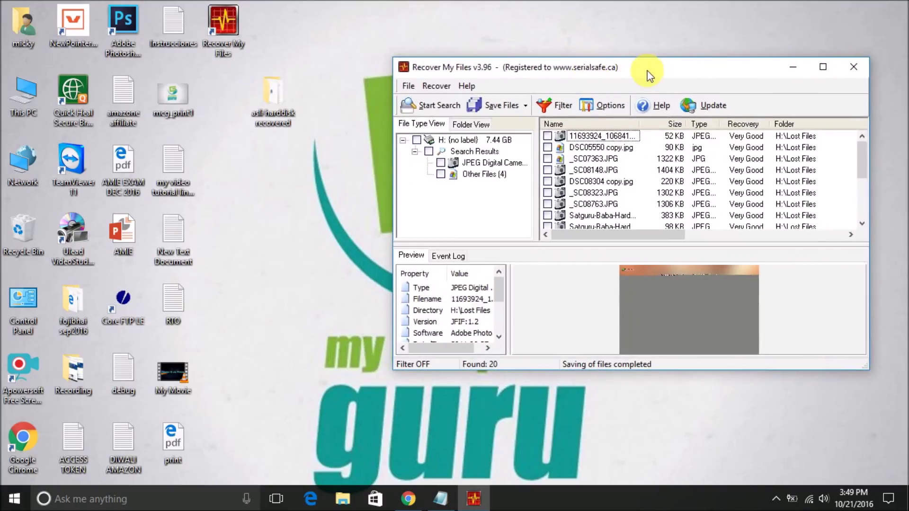
drag(641, 78, 591, 71)
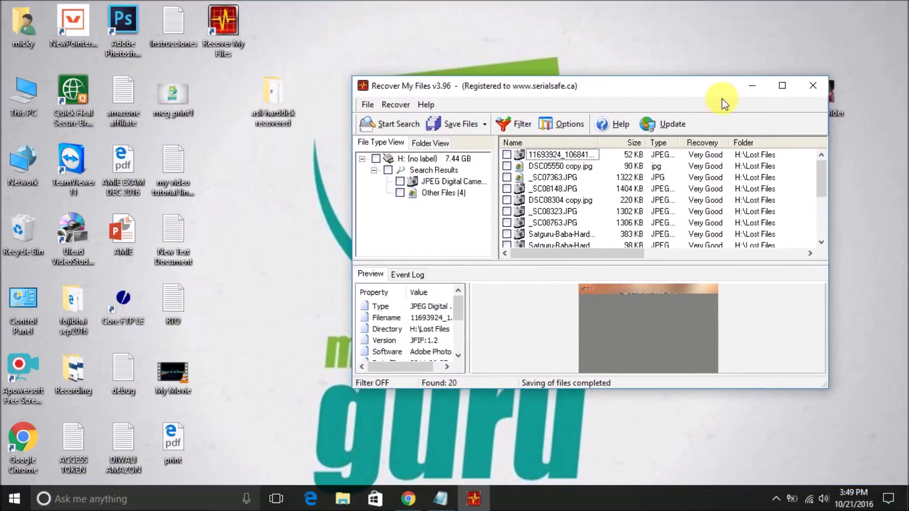
click(746, 86)
Open the desktop recovery folder, review its 11 recovered items, then close it.
click(421, 235)
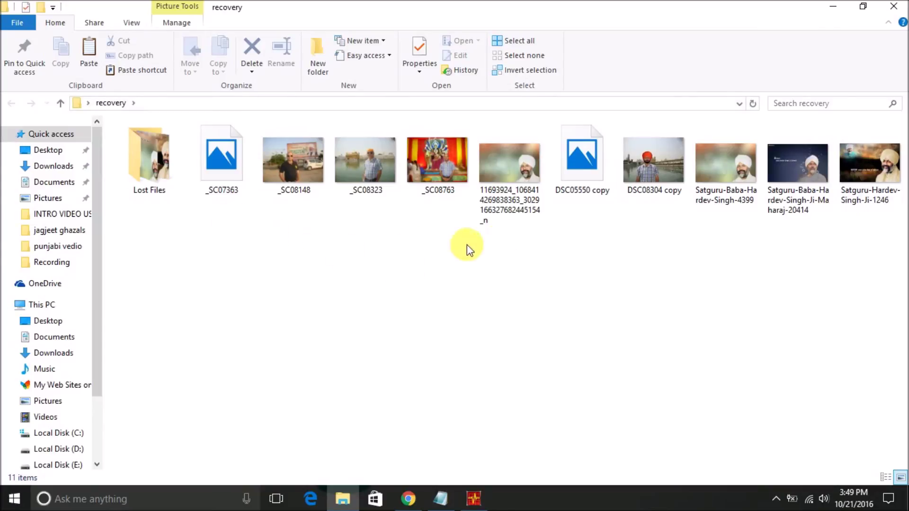
drag(712, 233, 891, 153)
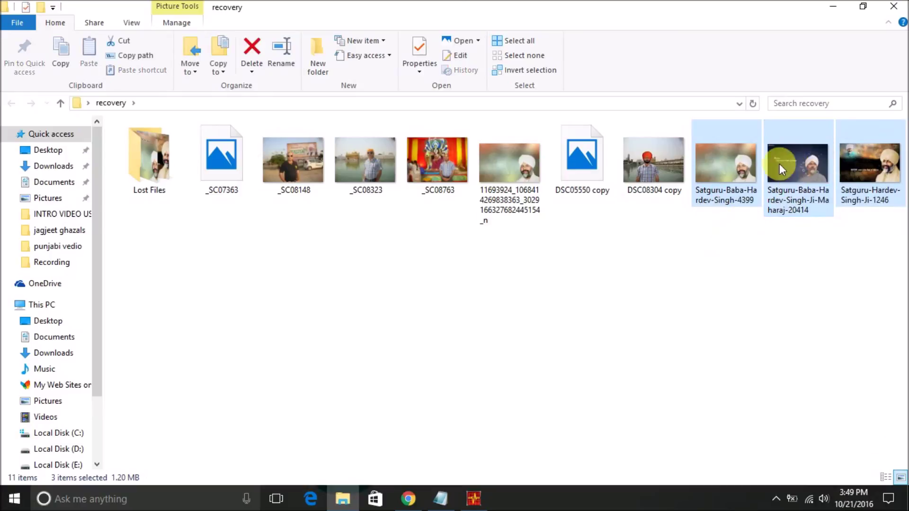
click(680, 236)
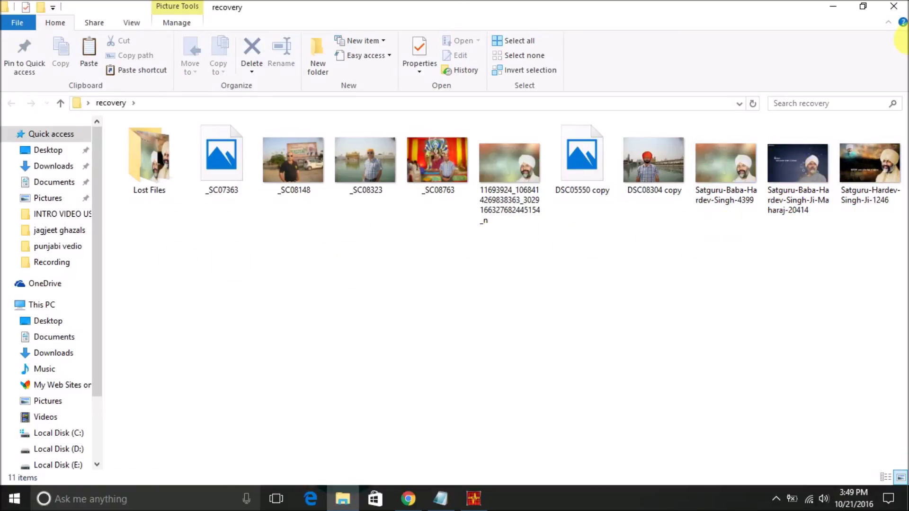
click(899, 10)
Bring Chrome's Computer Guru YouTube channel page to the front.
click(408, 498)
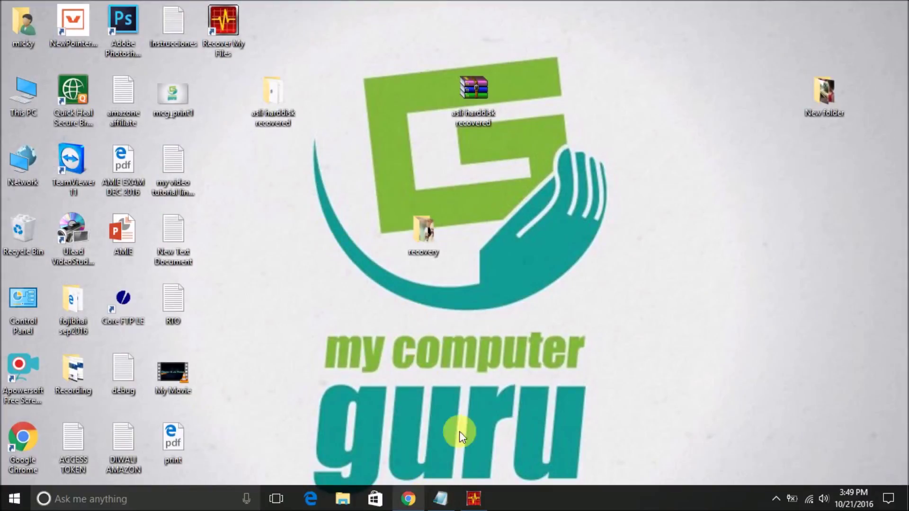